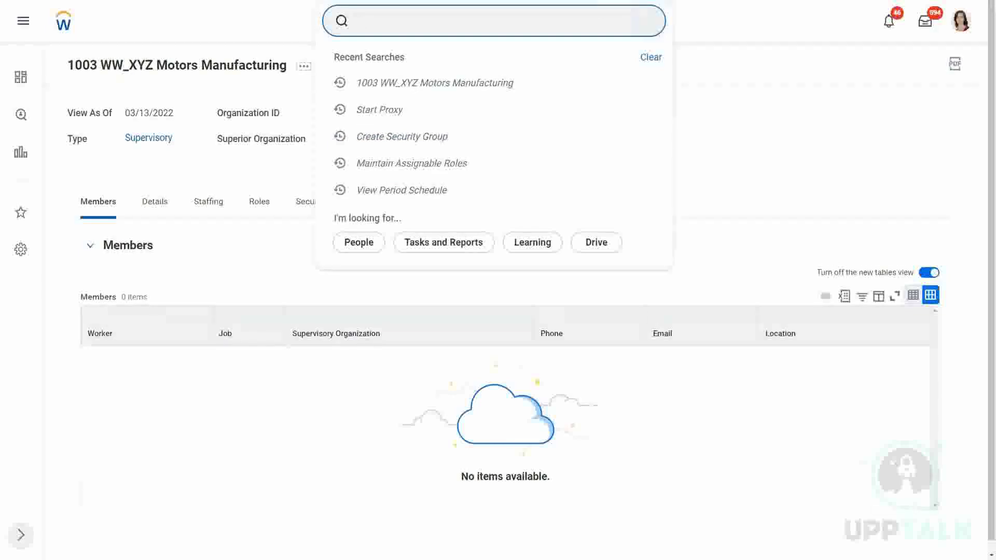
# - Start the Create Company task under the reorganization WeWork (03/07/2022)
pyautogui.write('crea')
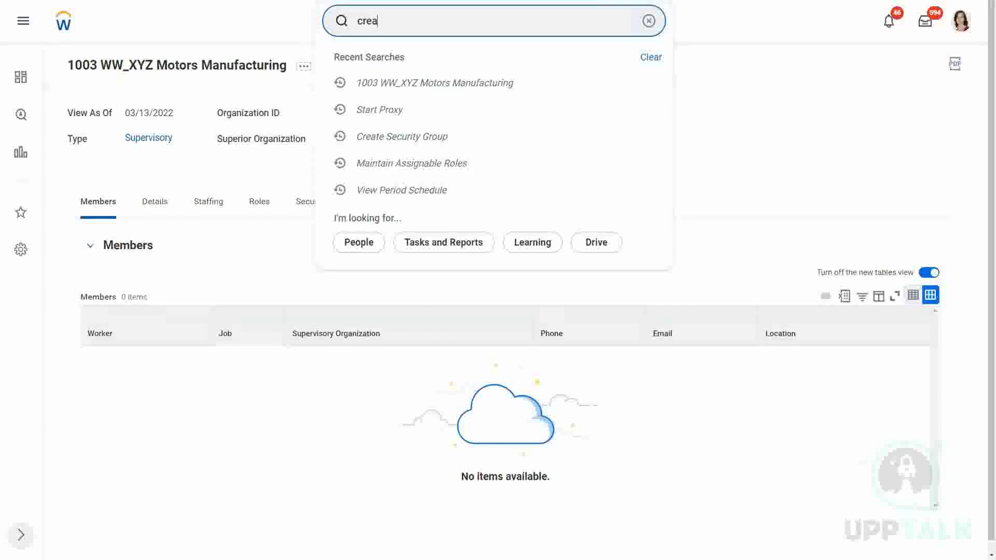
pyautogui.write(' comp')
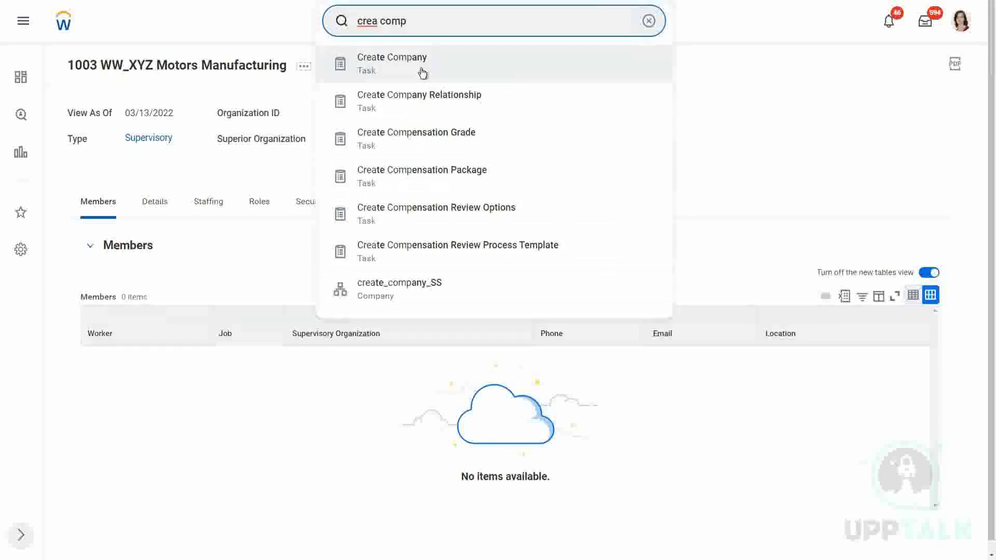
pyautogui.click(422, 73)
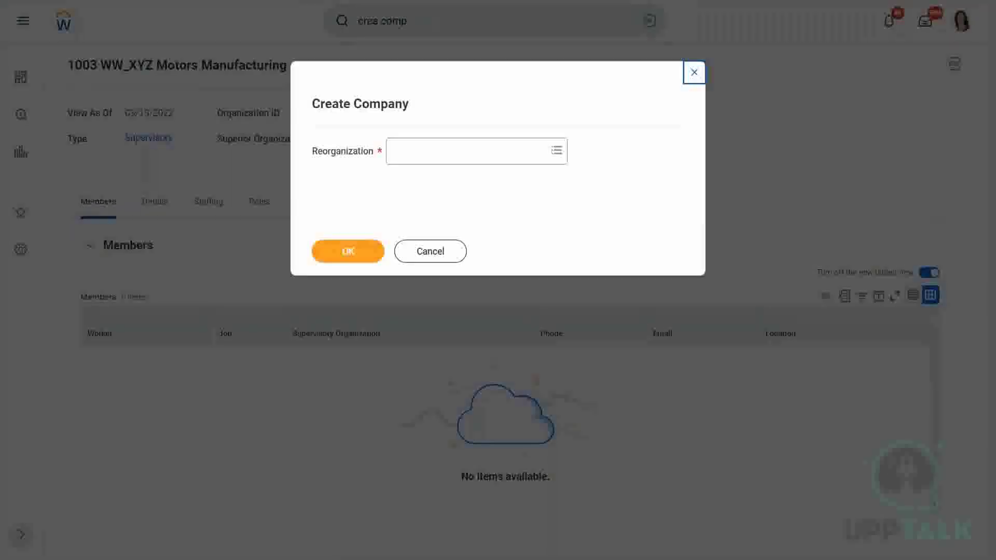
pyautogui.click(404, 155)
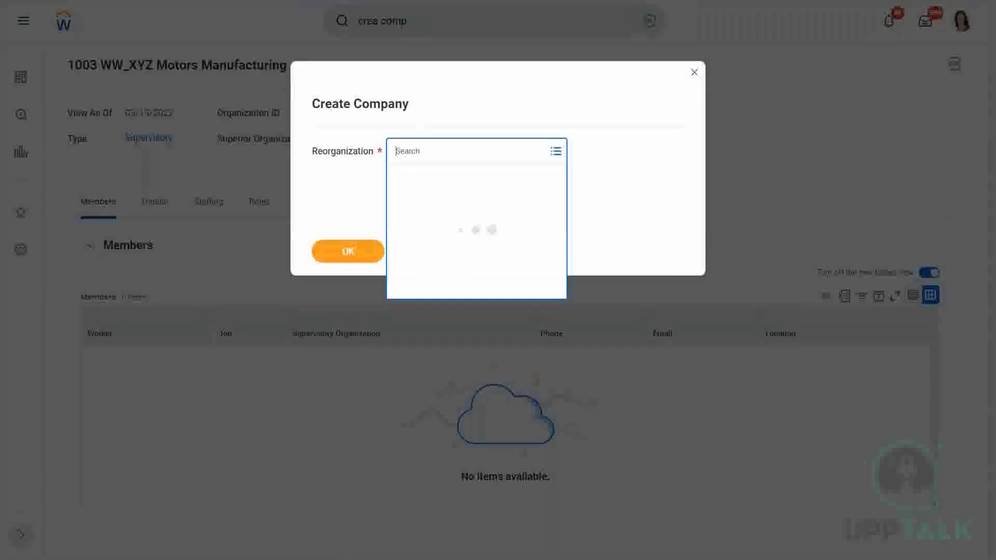
pyautogui.write('wework')
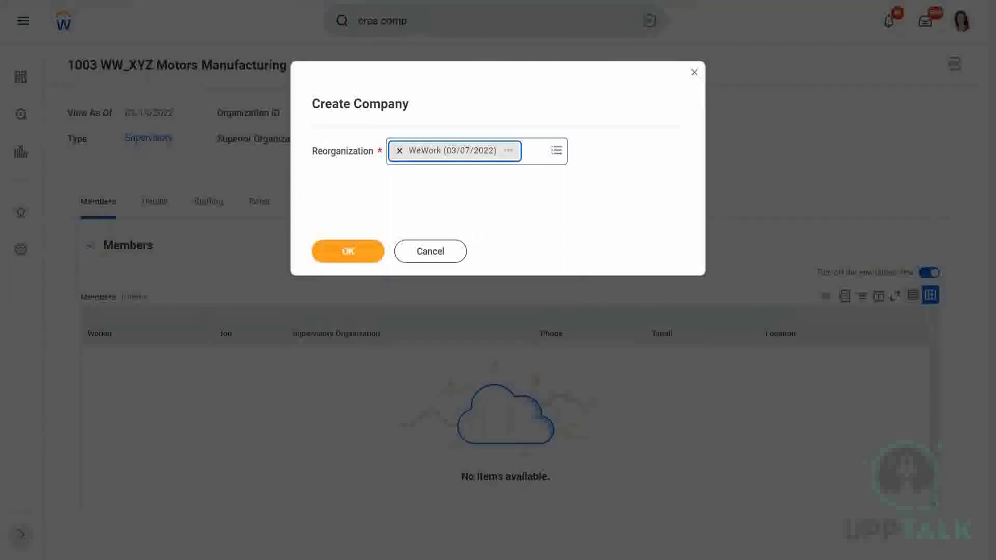
pyautogui.click(356, 243)
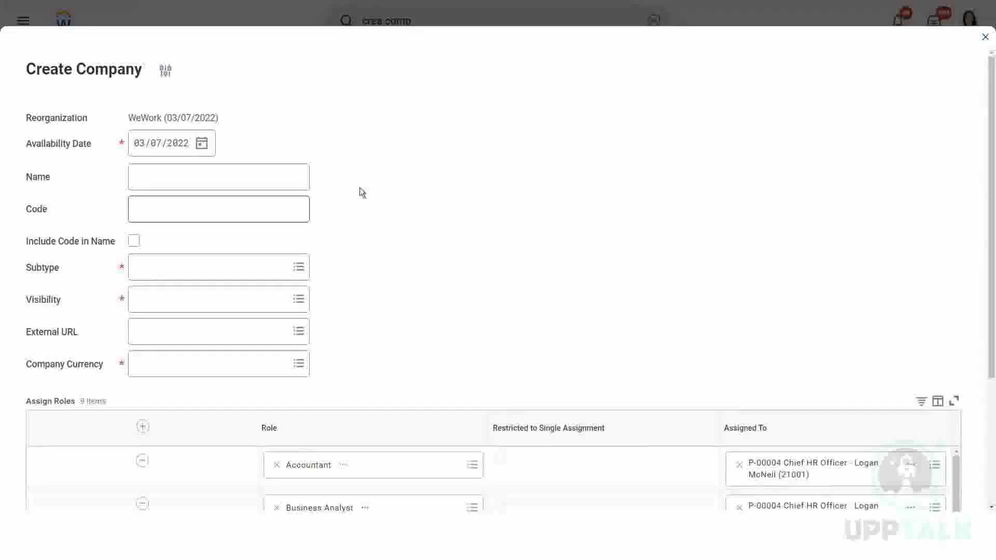
# - Name the new company WW_XYZ Motors, Inc
pyautogui.click(152, 172)
pyautogui.write('WW_XYZ')
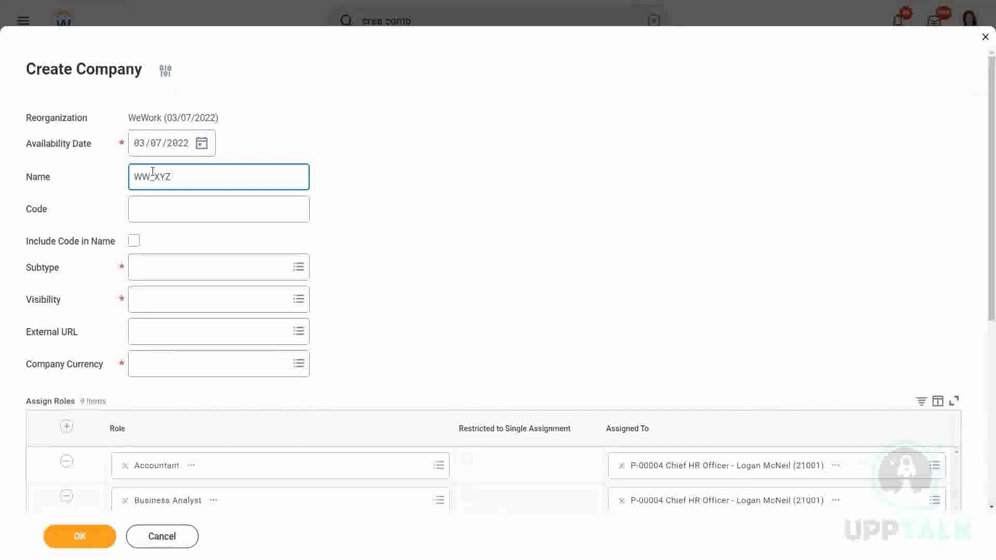
pyautogui.write(' Motors,IN')
pyautogui.press('BackSpace')
pyautogui.write('n')
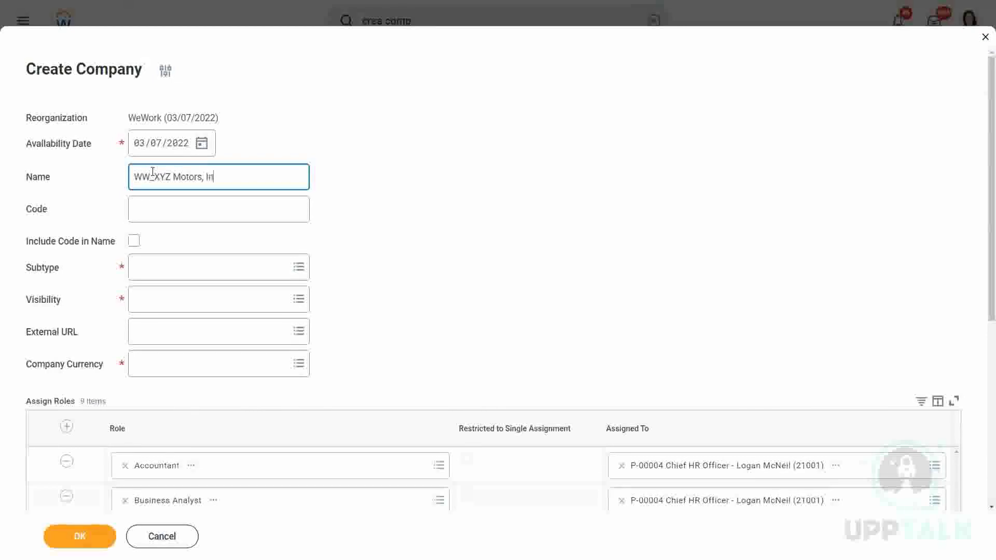
pyautogui.write('c.')
pyautogui.moveTo(154, 176); pyautogui.dragTo(232, 172)
pyautogui.click(241, 176)
pyautogui.moveTo(207, 177); pyautogui.dragTo(243, 173)
pyautogui.click(222, 176)
pyautogui.doubleClick(211, 175)
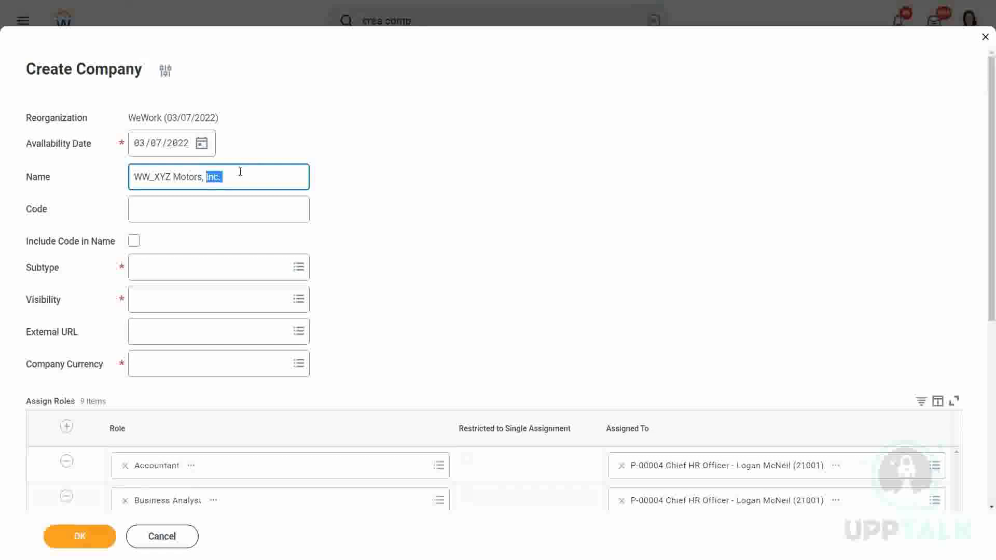
pyautogui.click(239, 172)
pyautogui.press('BackSpace')
pyautogui.press('BackSpace')
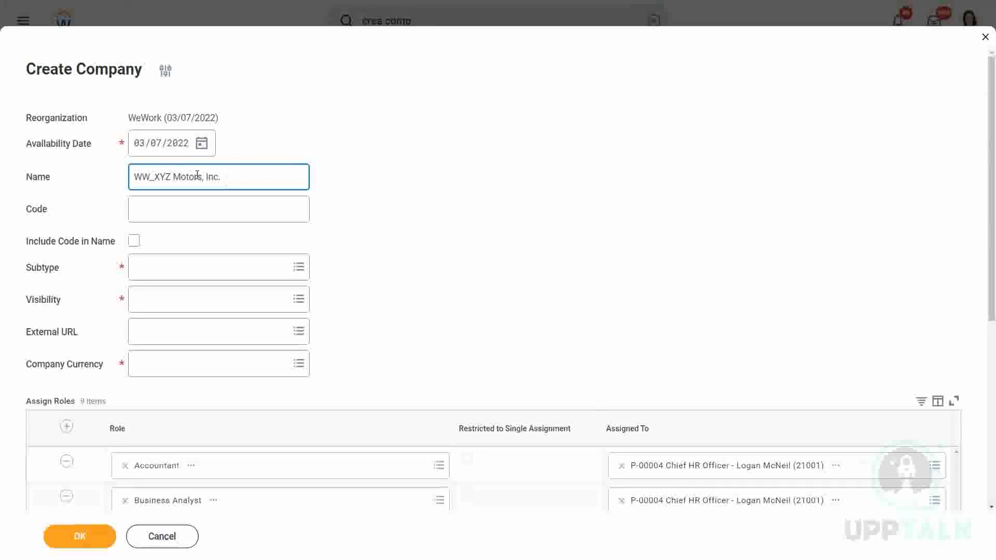
pyautogui.moveTo(154, 177); pyautogui.dragTo(265, 174)
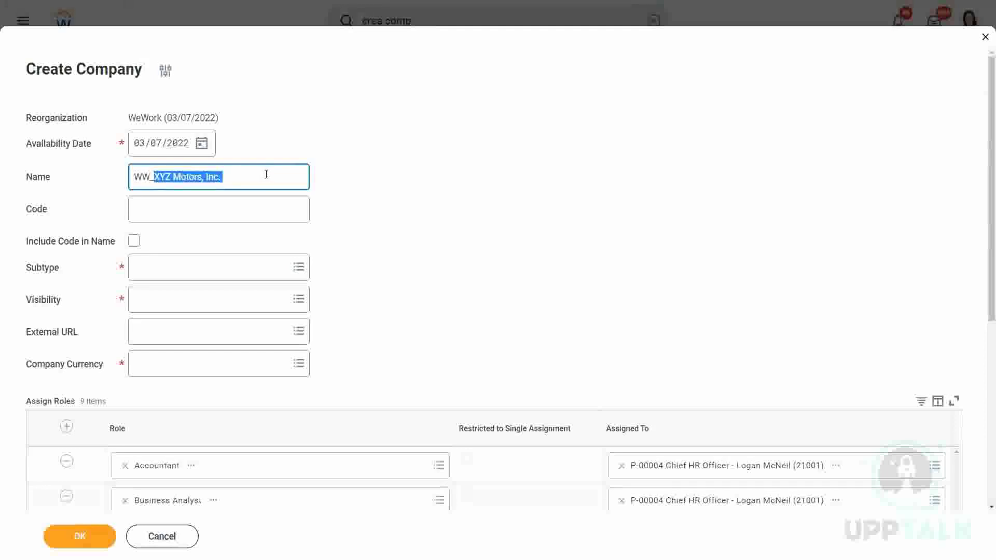
pyautogui.click(262, 177)
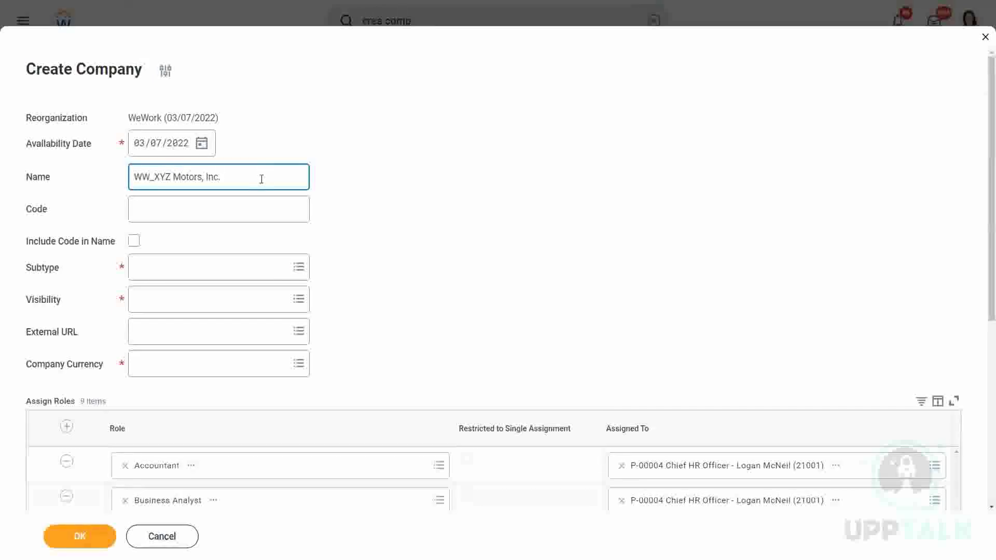
# - Give the company the code COMP01 and set its subtype to Company
pyautogui.click(182, 205)
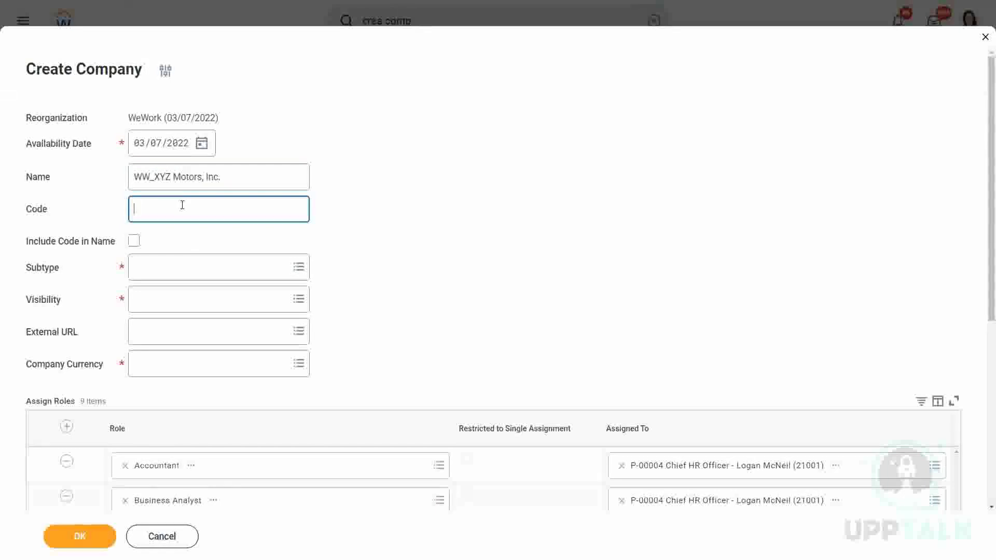
pyautogui.write('COMP01')
pyautogui.click(157, 266)
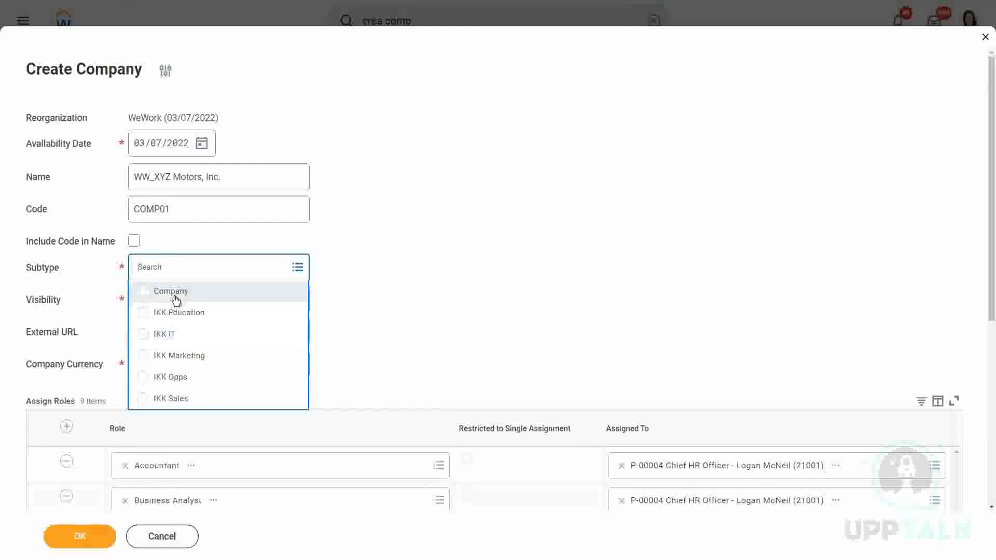
pyautogui.click(171, 291)
# - Set the company's visibility to Everyone and its company currency to USD
pyautogui.click(151, 301)
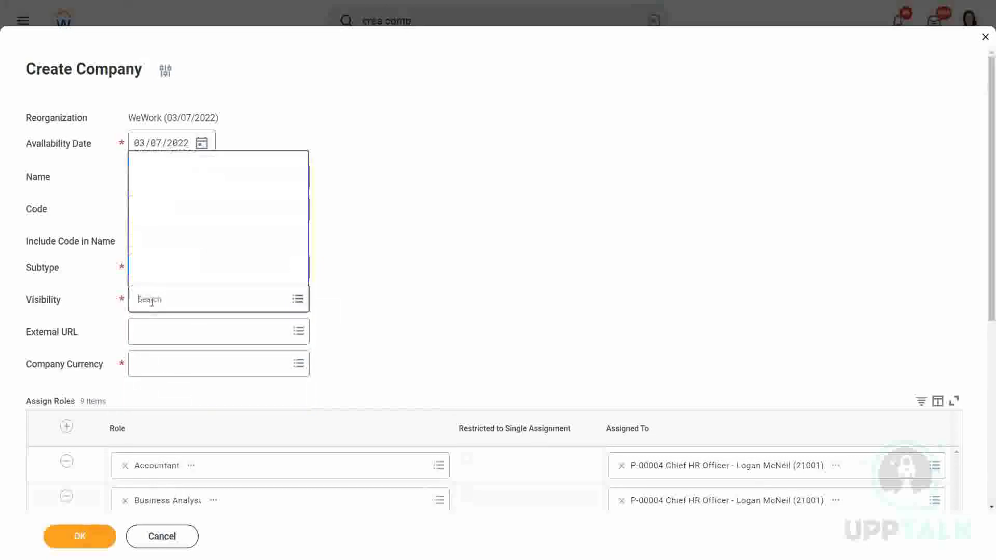
pyautogui.click(180, 210)
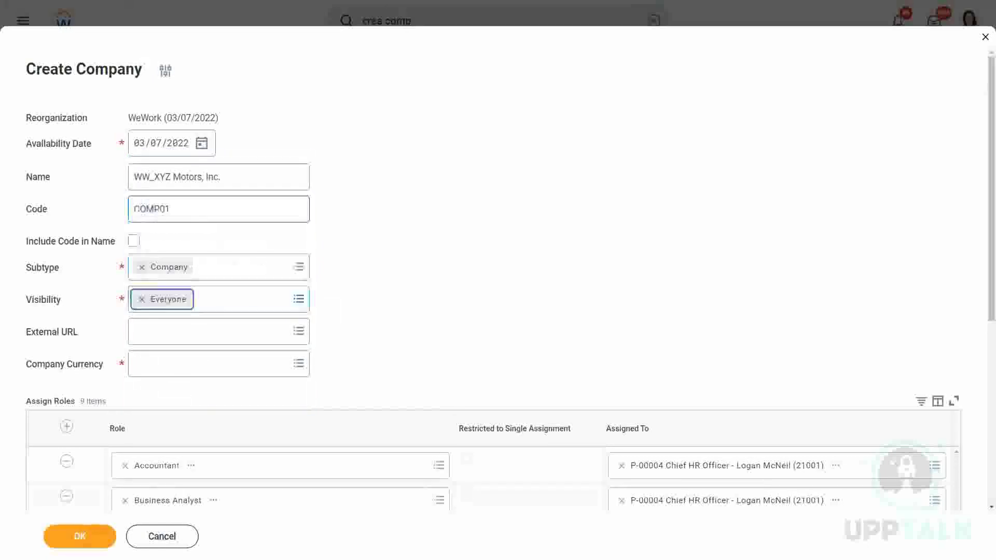
pyautogui.click(182, 368)
pyautogui.write('usd')
pyautogui.press('Return')
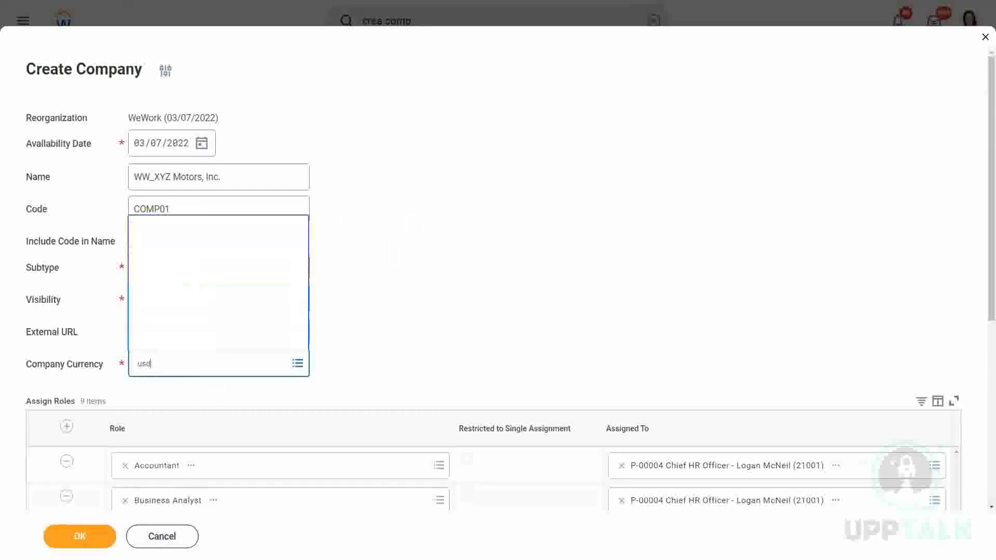
pyautogui.click(409, 302)
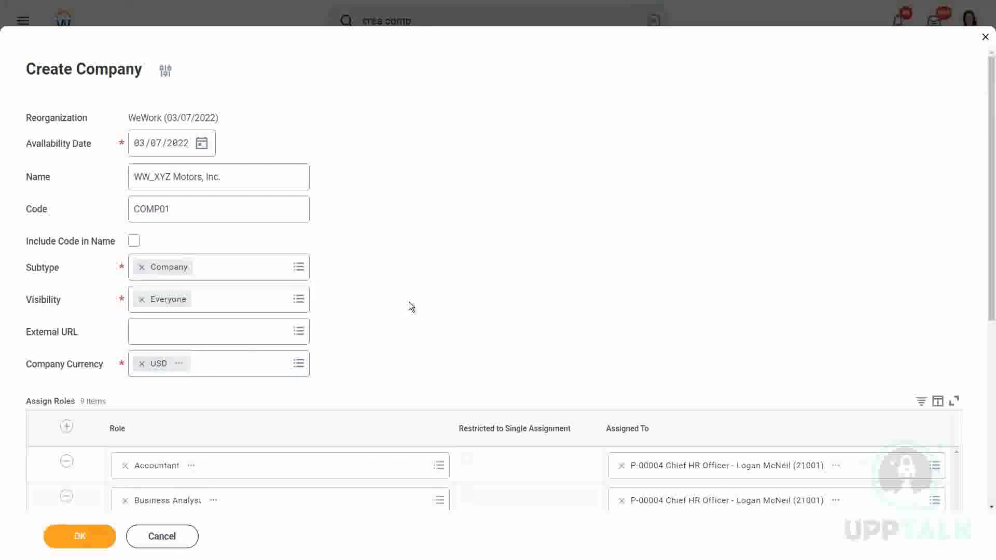
# - Review the company currency and the assigned roles listed for the new company
pyautogui.scroll(-2, 403, 242)
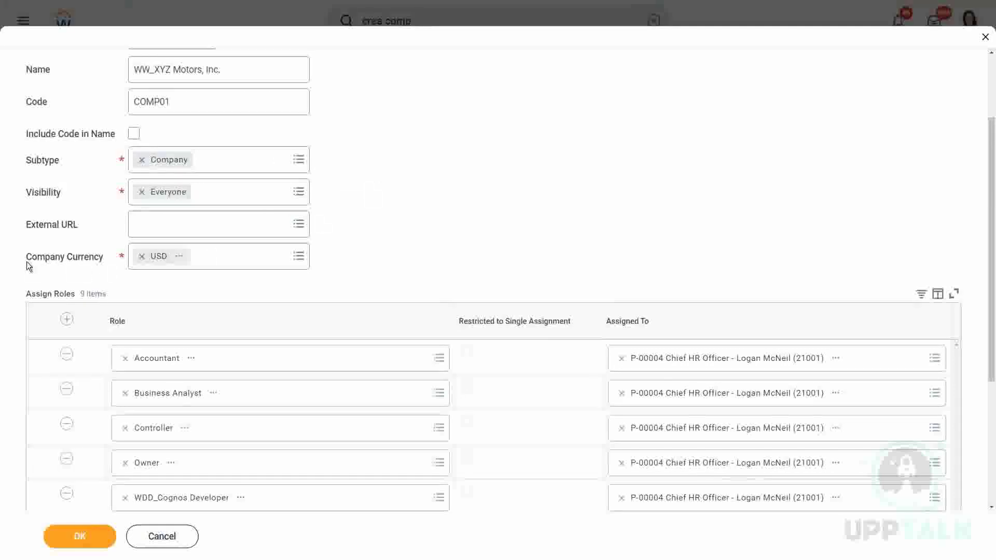
pyautogui.moveTo(27, 262); pyautogui.dragTo(114, 255)
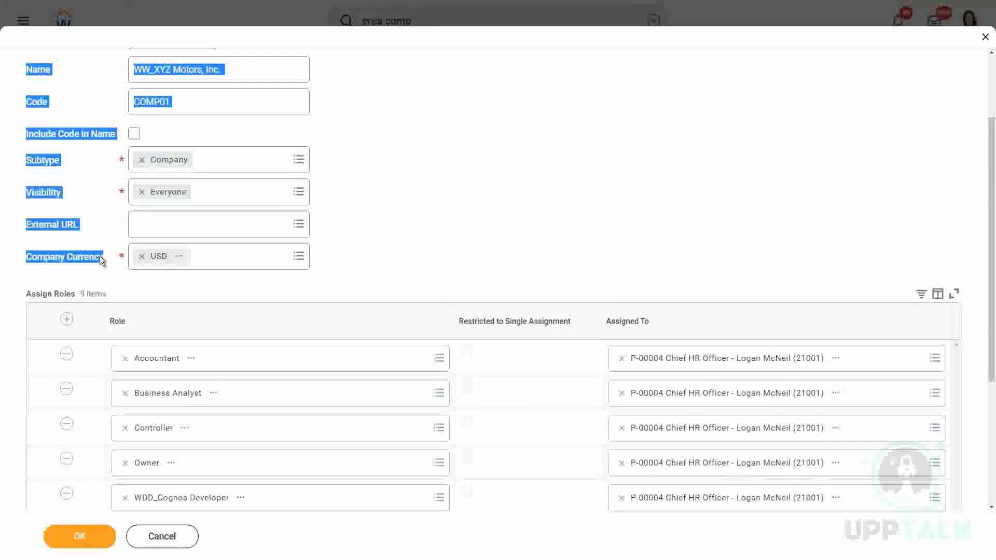
pyautogui.click(100, 257)
pyautogui.click(445, 242)
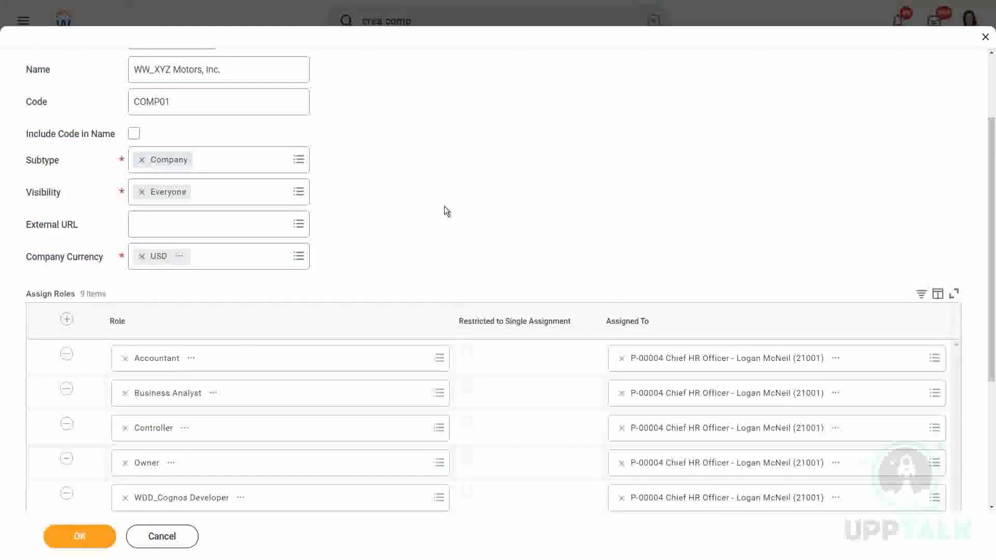
pyautogui.scroll(-2, 445, 206)
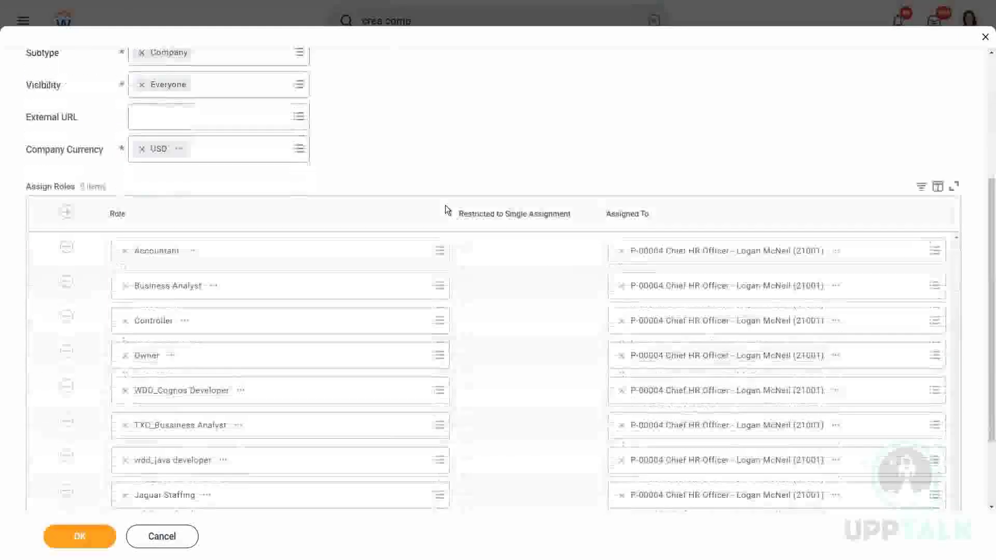
pyautogui.scroll(-1, 445, 204)
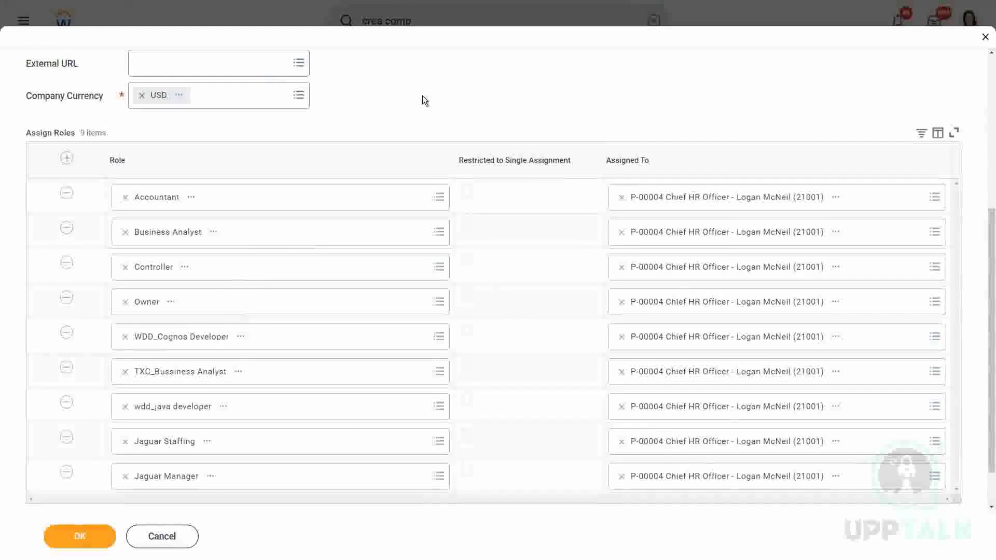
pyautogui.scroll(2, 422, 96)
pyautogui.scroll(1, 421, 178)
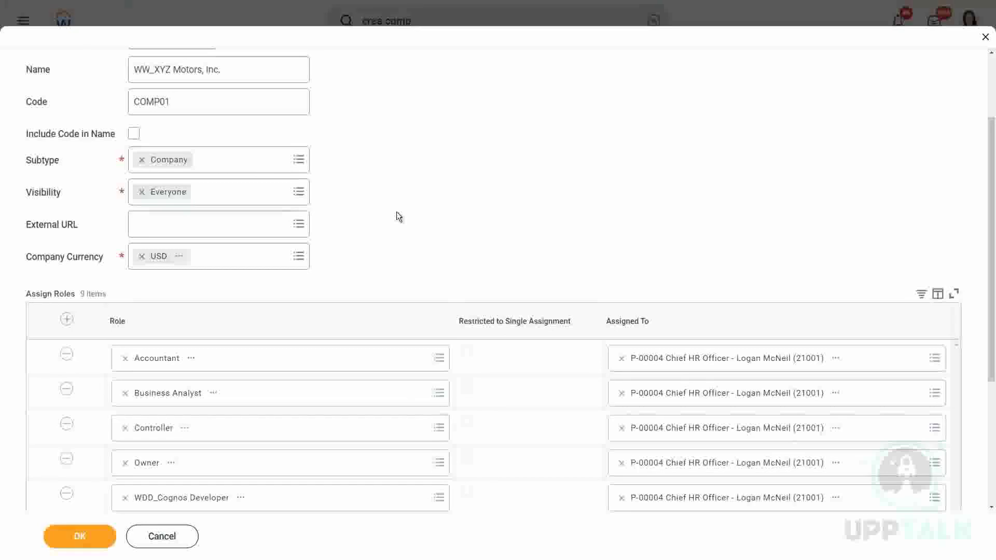
# - Submit the Create Company form for WW_XYZ Motors, Inc
pyautogui.scroll(-1, 400, 203)
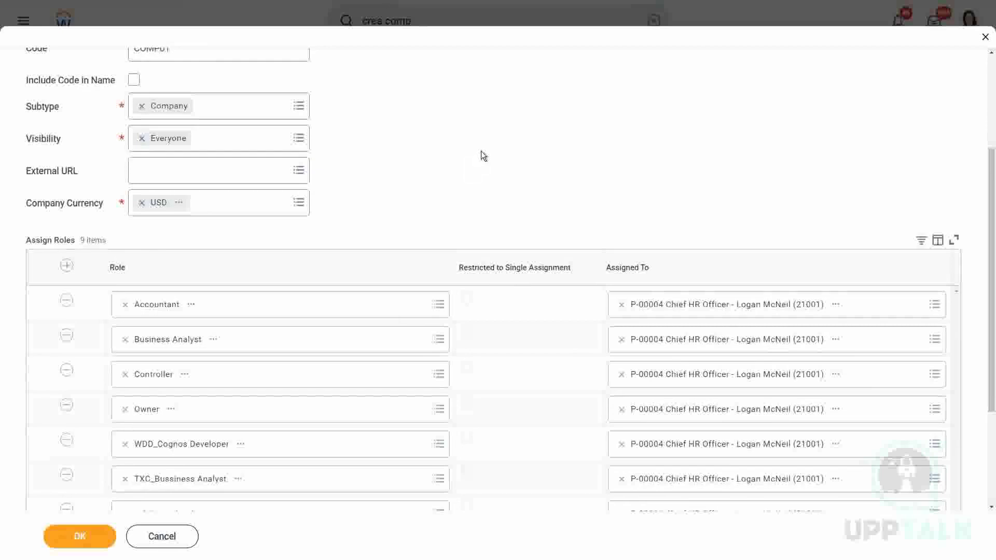
pyautogui.scroll(-3, 482, 156)
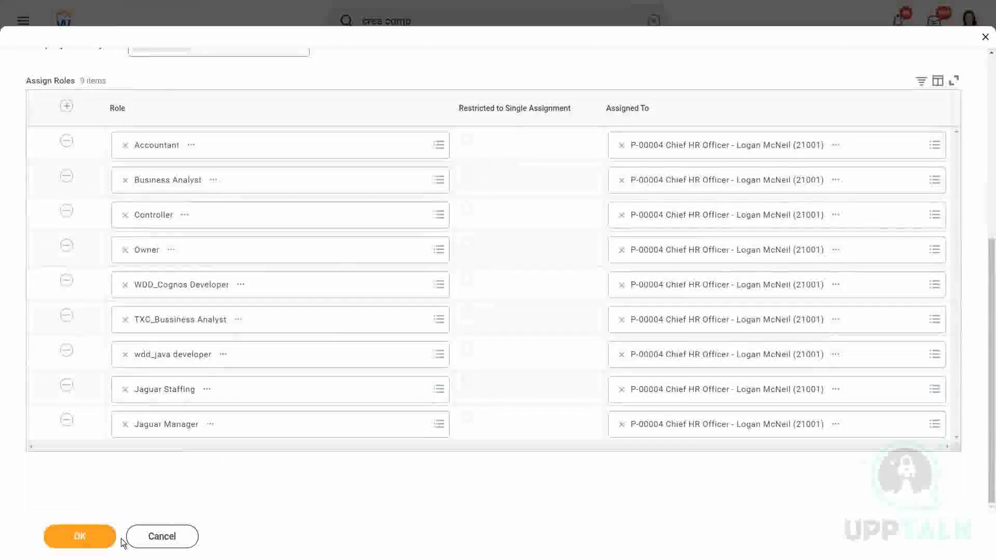
pyautogui.click(85, 537)
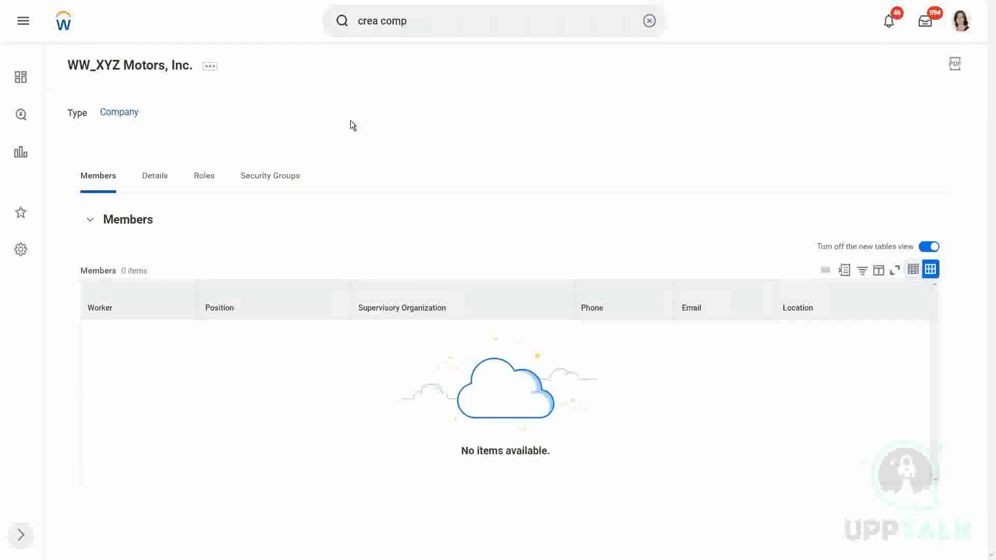
# - Examine the Reorganization options among the related actions of WW_XYZ Motors, Inc
pyautogui.click(212, 69)
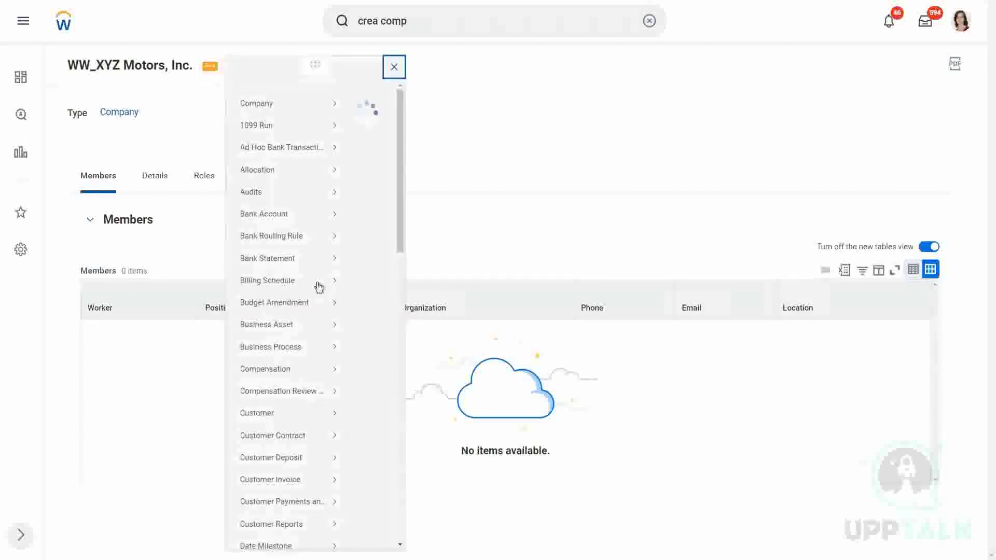
pyautogui.scroll(-7, 304, 254)
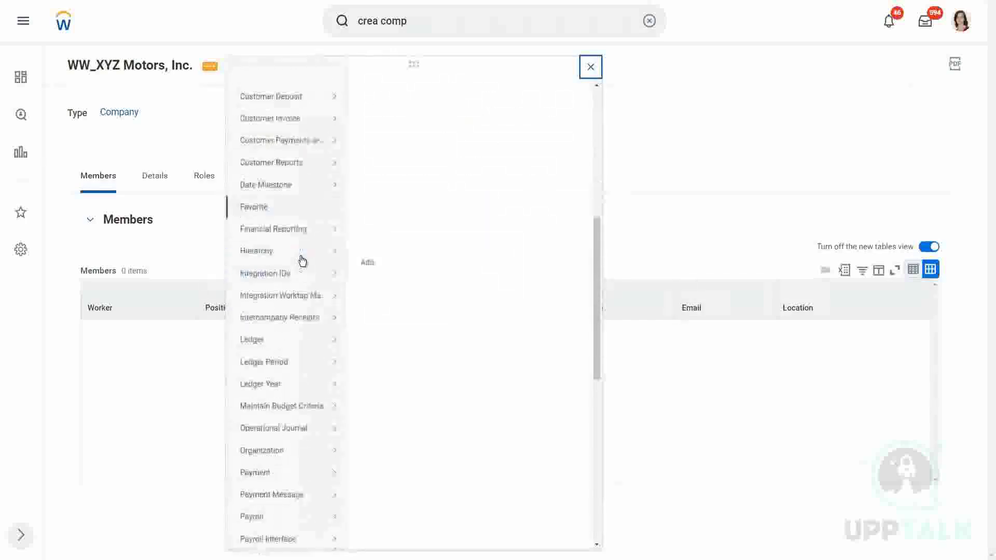
pyautogui.scroll(-3, 302, 260)
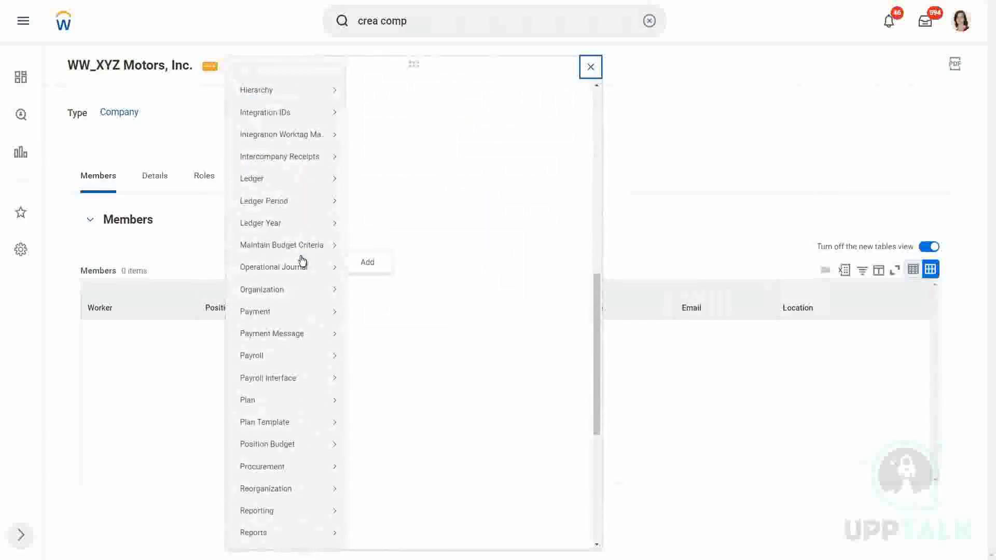
pyautogui.scroll(-1, 302, 260)
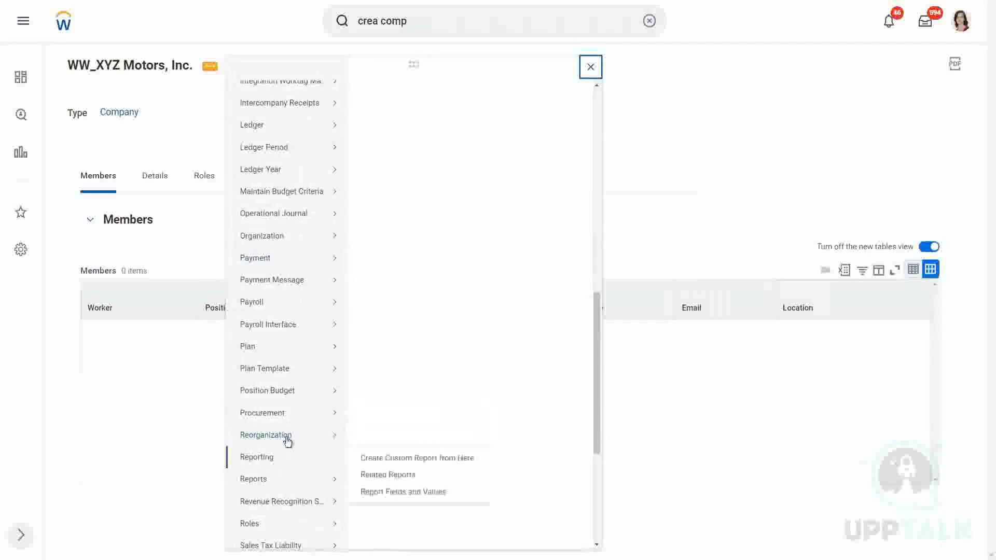
pyautogui.moveTo(288, 438)
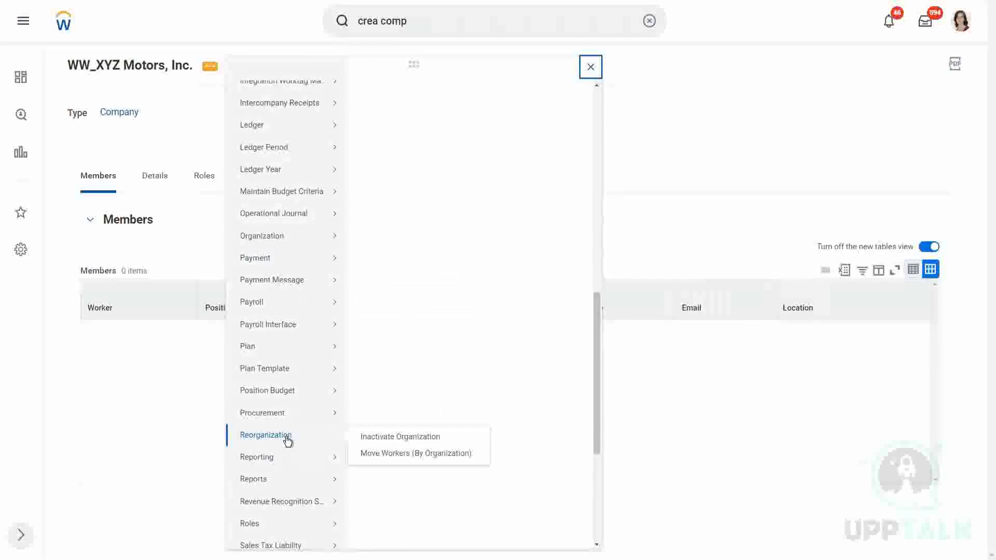
pyautogui.click(395, 455)
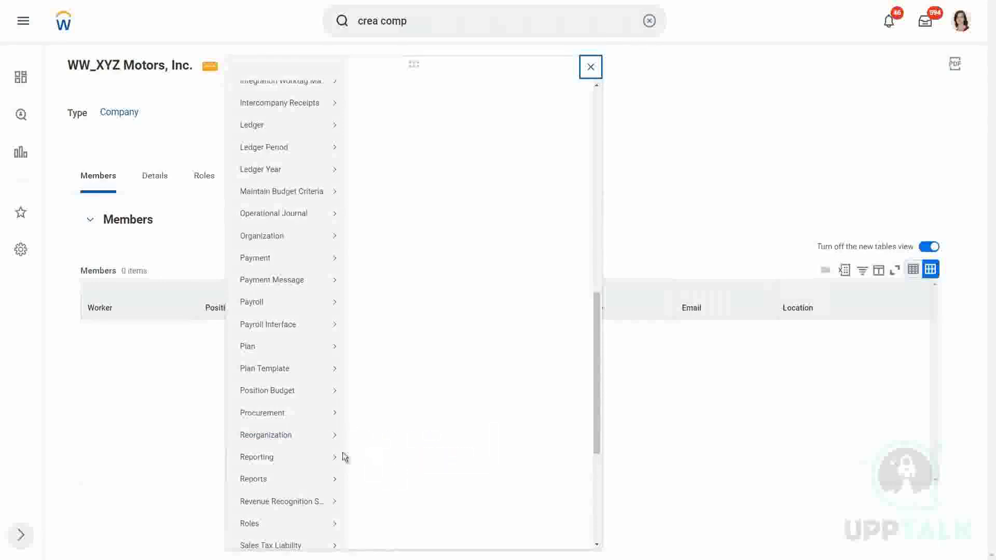
pyautogui.moveTo(302, 440)
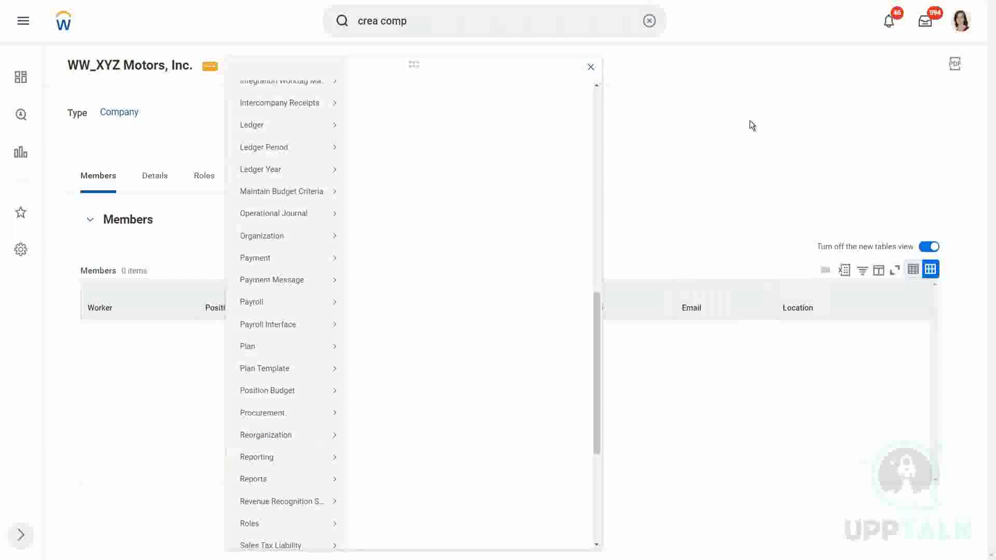
pyautogui.click(742, 144)
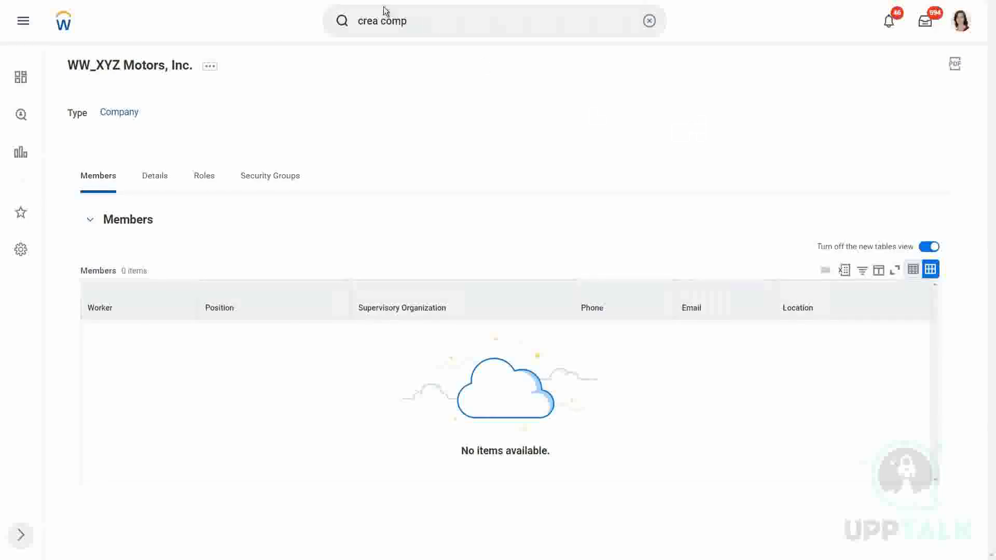
# - Start the Create Company Hierarchy task under the WeWork (03/07/2022) reorganization
pyautogui.click(445, 16)
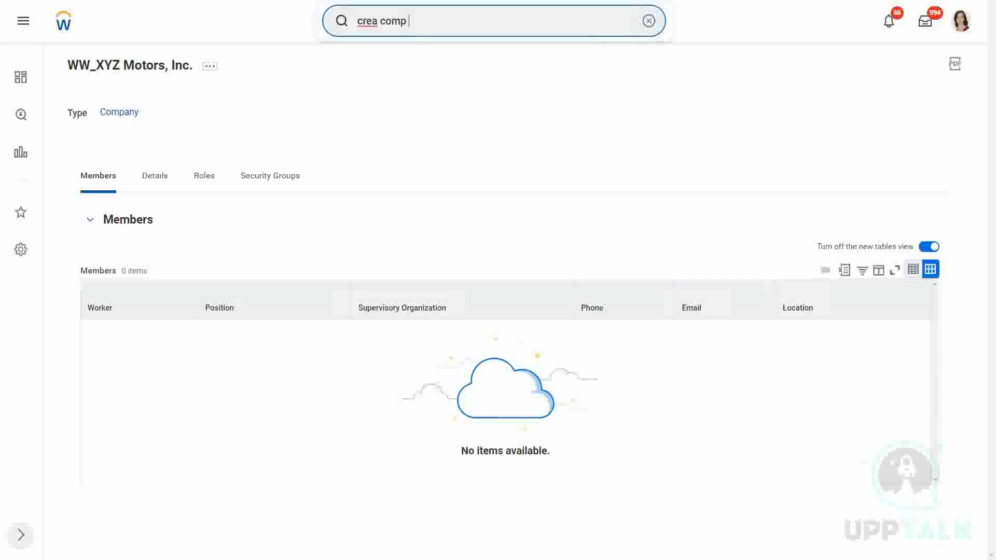
pyautogui.write('hier')
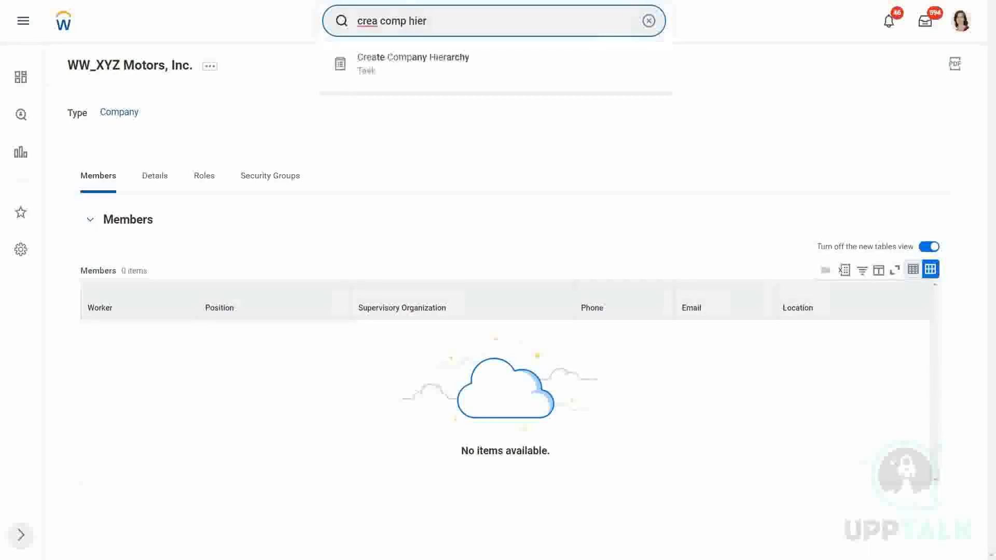
pyautogui.click(449, 64)
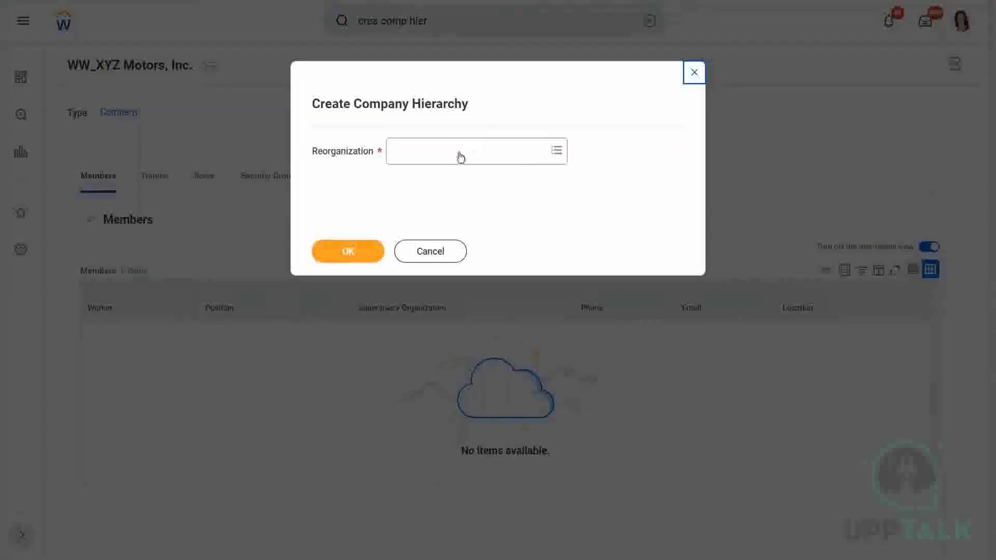
pyautogui.click(458, 158)
pyautogui.write('we')
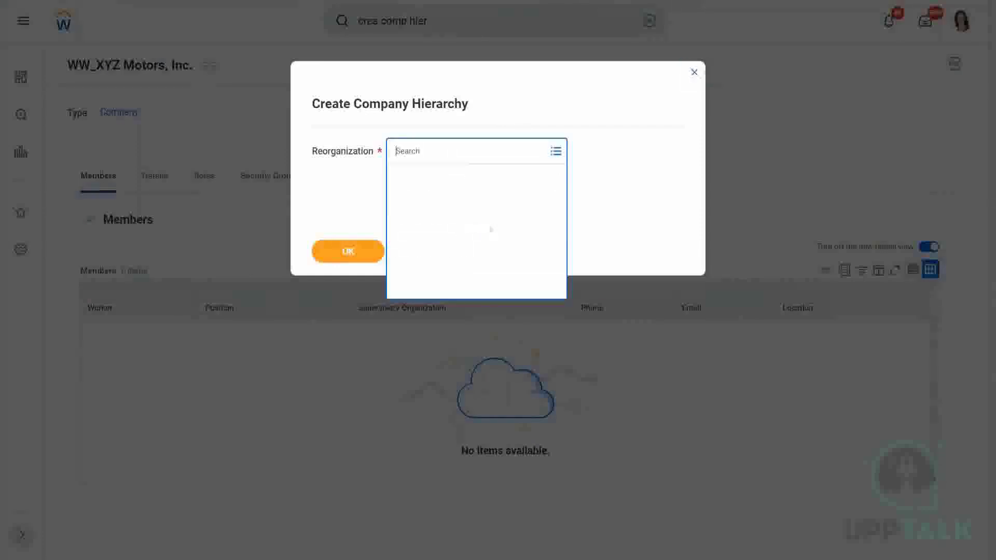
pyautogui.write('work')
pyautogui.press('Return')
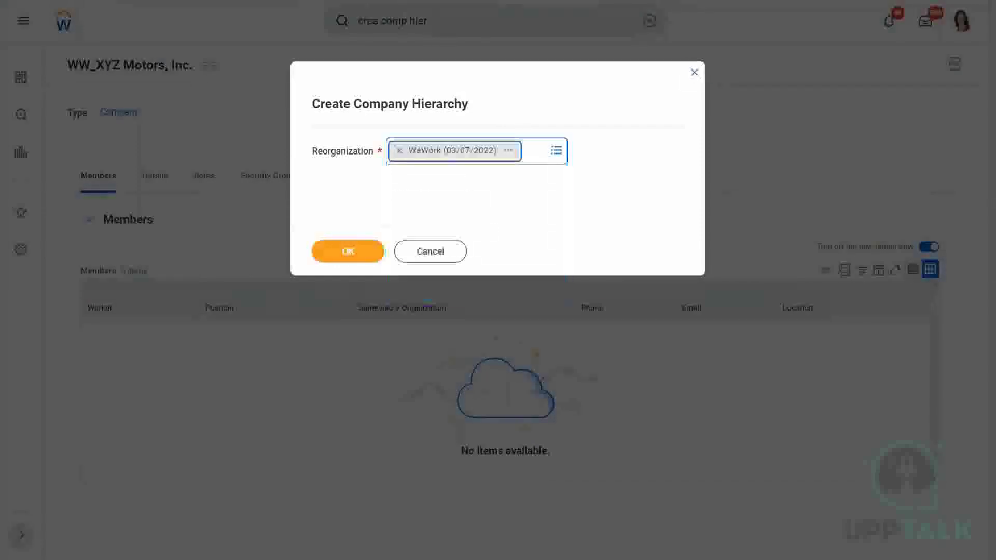
pyautogui.click(343, 253)
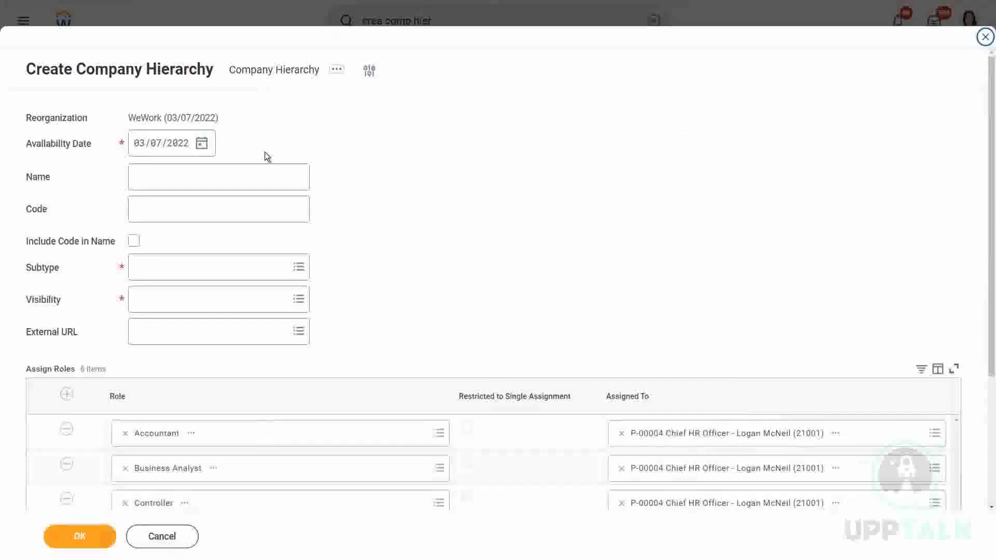
# - Name the new company hierarchy WW_XYZ Group of Companies
pyautogui.click(189, 172)
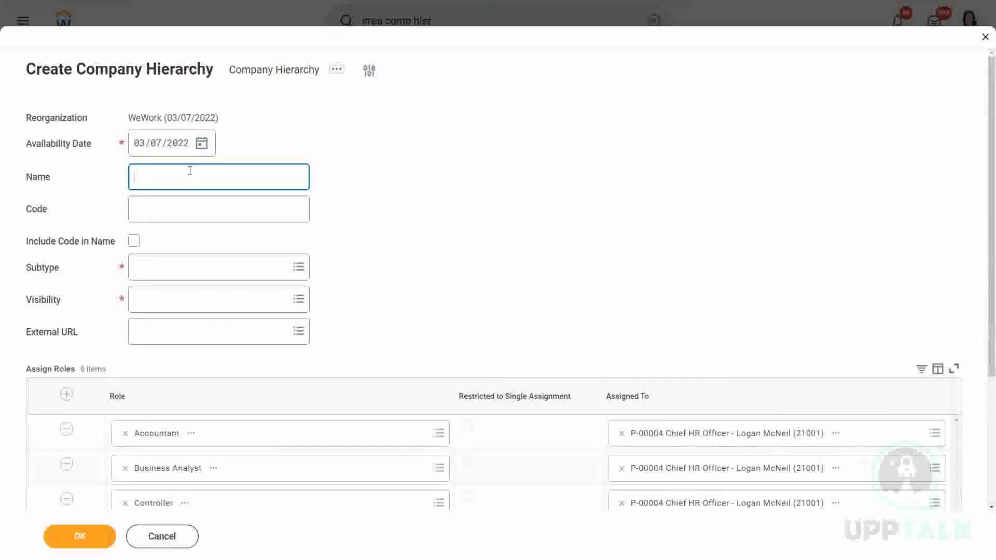
pyautogui.write('WW_XYZ')
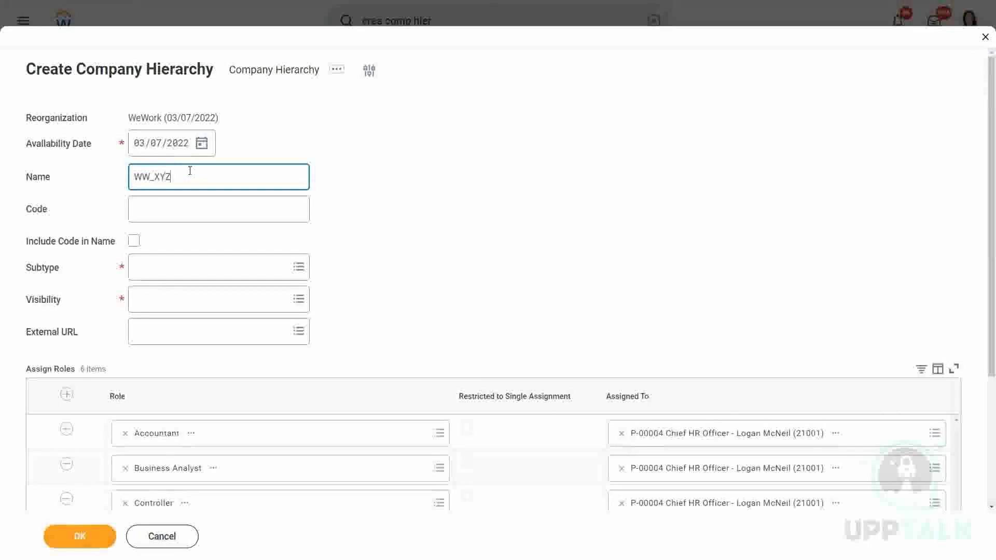
pyautogui.write(' Group of Companies')
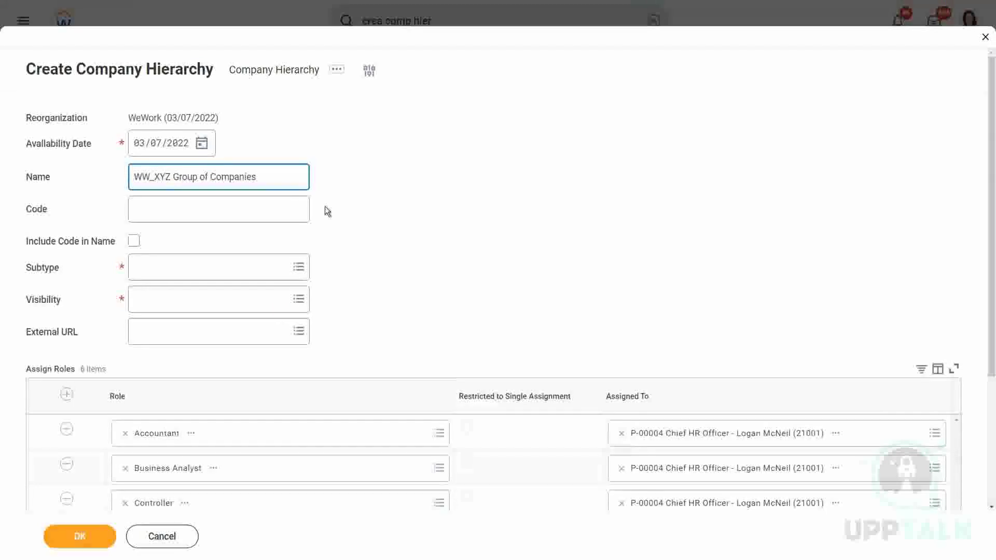
pyautogui.press('Tab')
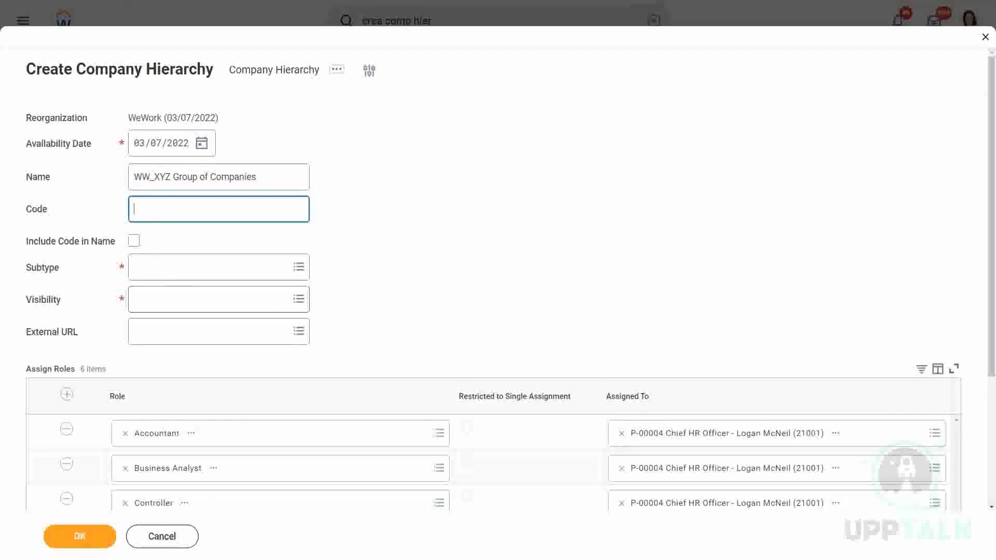
# - Set the hierarchy's subtype to Company and its visibility to Everyone, and submit the form with the listed role assignments
pyautogui.click(179, 267)
pyautogui.click(171, 292)
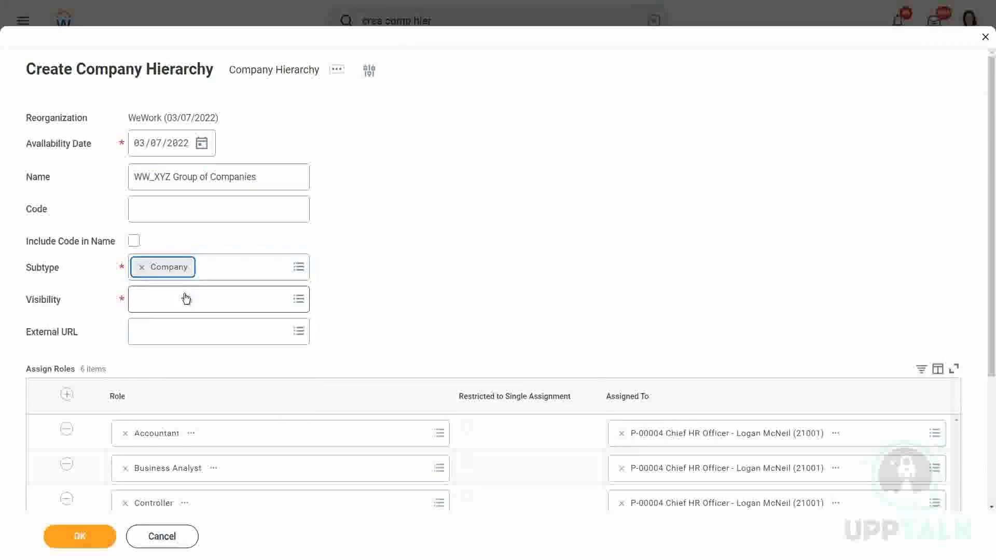
pyautogui.click(181, 302)
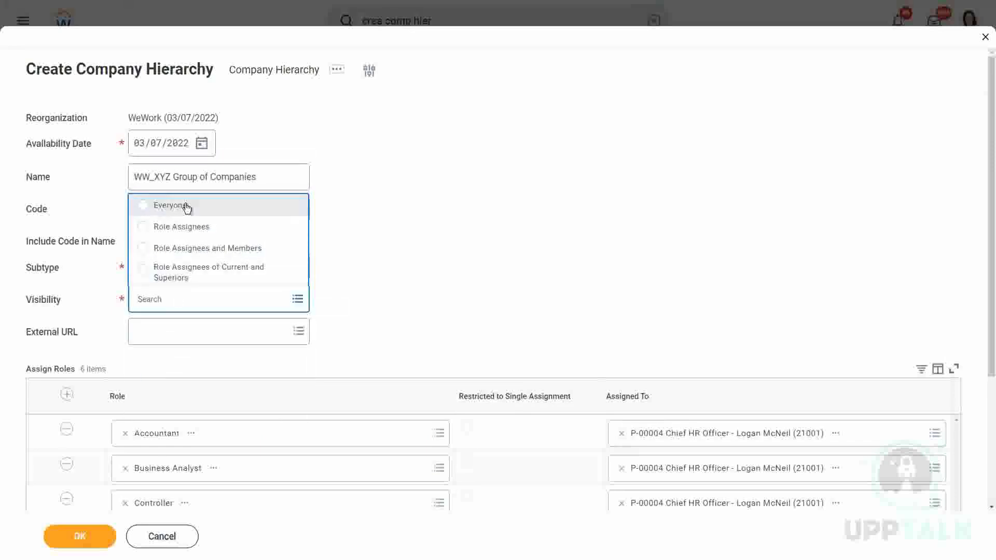
pyautogui.click(186, 206)
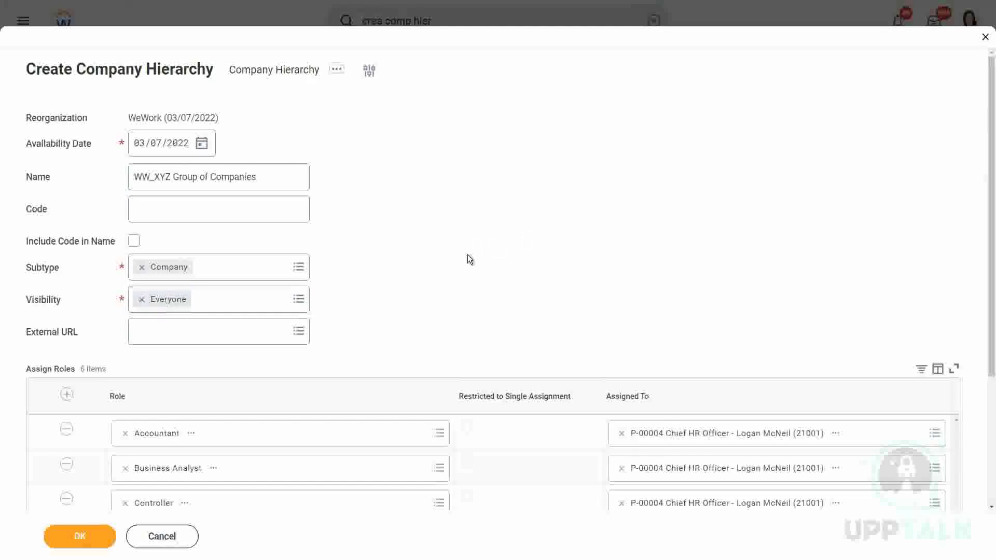
pyautogui.scroll(-3, 468, 254)
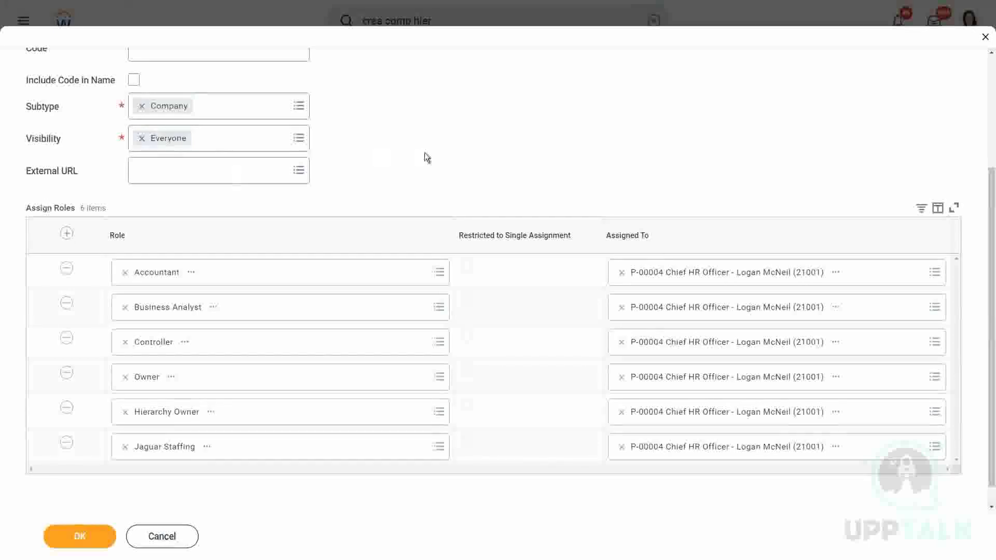
pyautogui.click(79, 542)
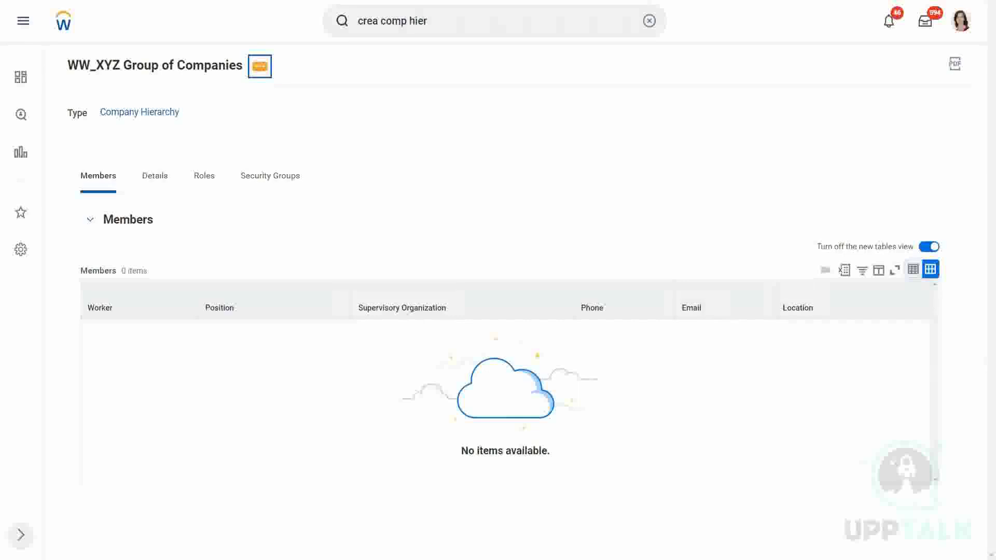
# - Start the Create Subordinate reorganization action for WW_XYZ Group of Companies with the effective date 03/13/2022
pyautogui.click(259, 65)
pyautogui.moveTo(313, 360)
pyautogui.scroll(-5, 313, 360)
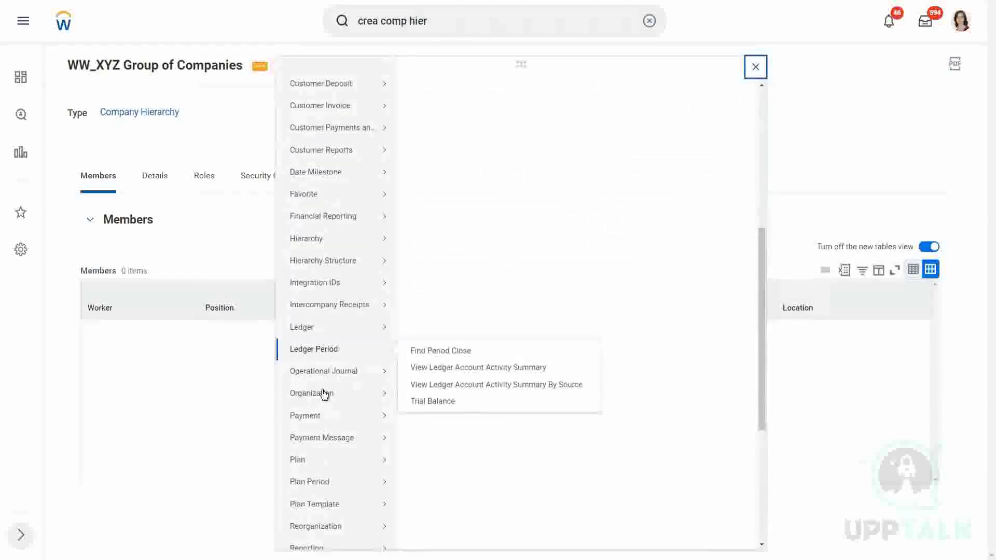
pyautogui.moveTo(329, 413)
pyautogui.scroll(-2, 329, 413)
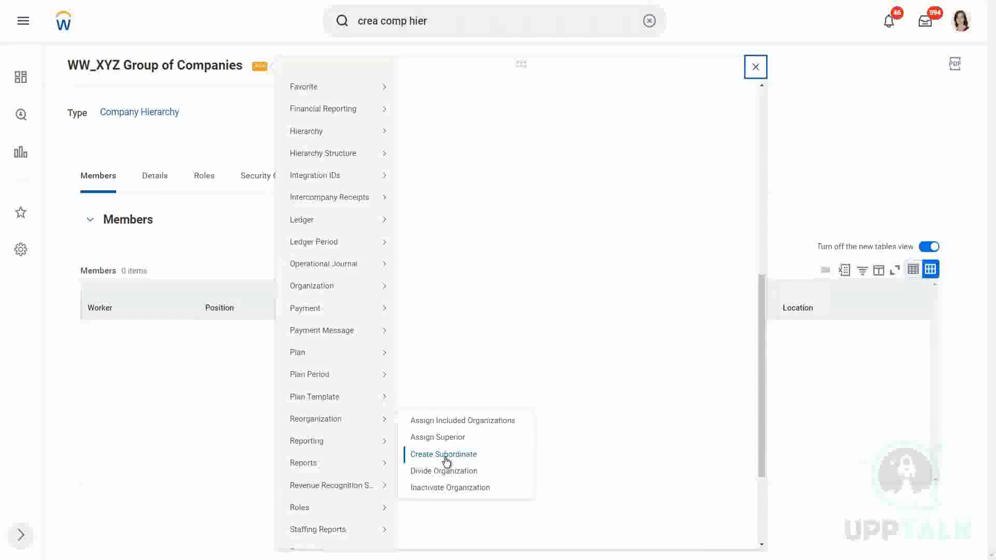
pyautogui.click(445, 455)
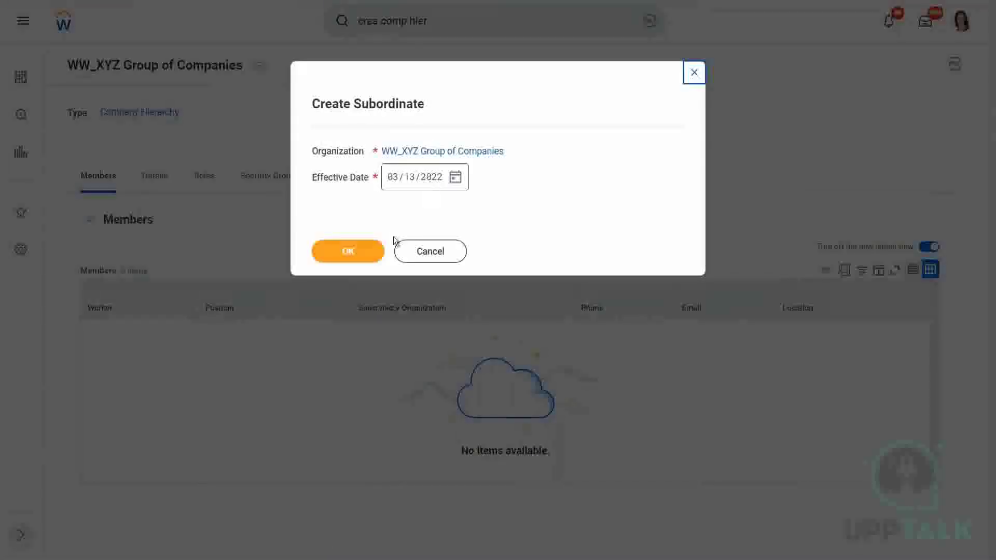
pyautogui.click(350, 251)
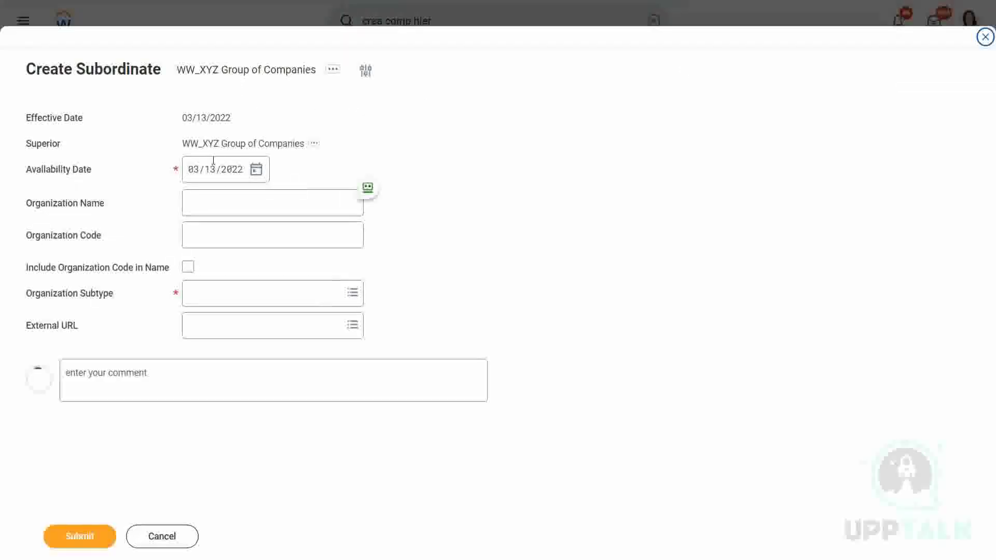
# - Name the subordinate organization WW_XYZ North America, set its subtype to Company and submit it
pyautogui.click(207, 205)
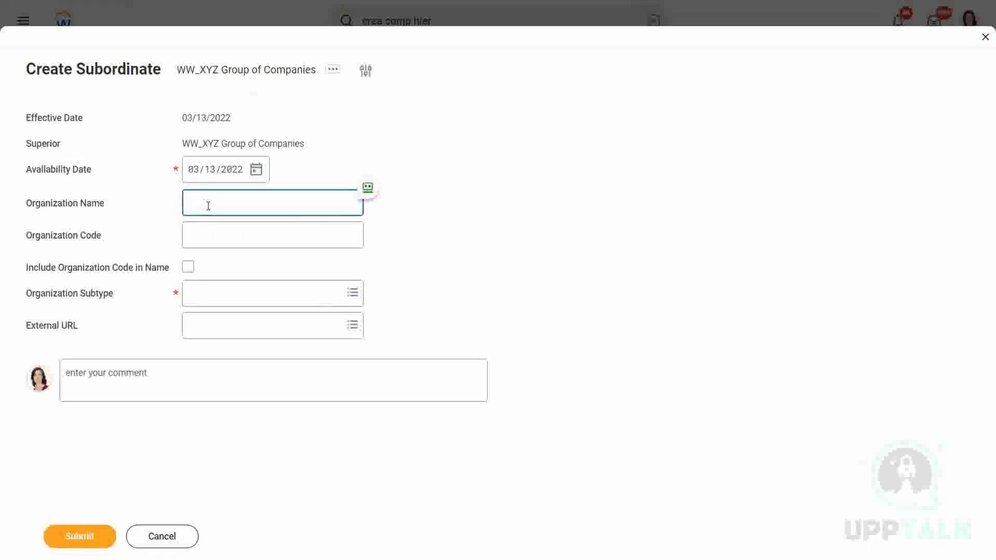
pyautogui.write('W')
pyautogui.press('BackSpace')
pyautogui.write('WW_XYZ North America')
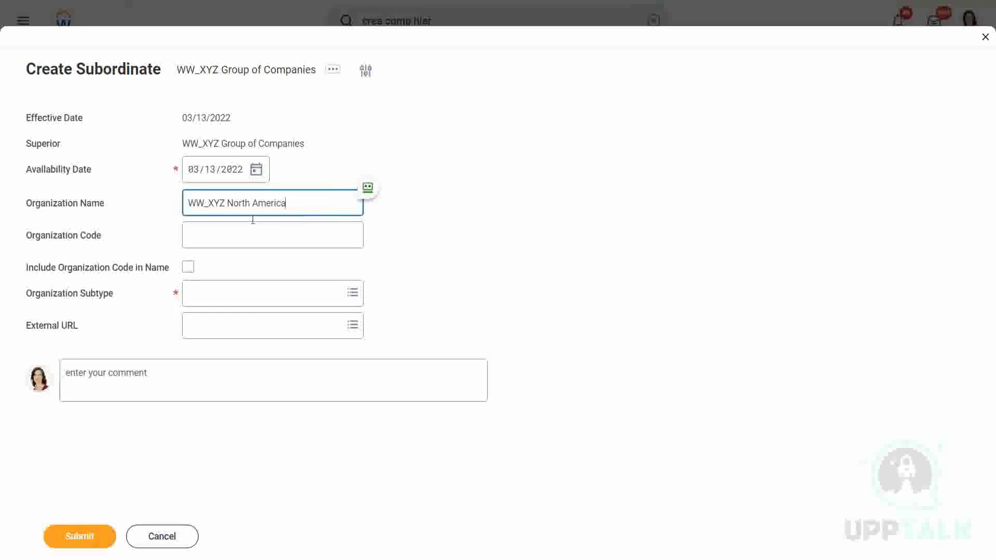
pyautogui.click(192, 296)
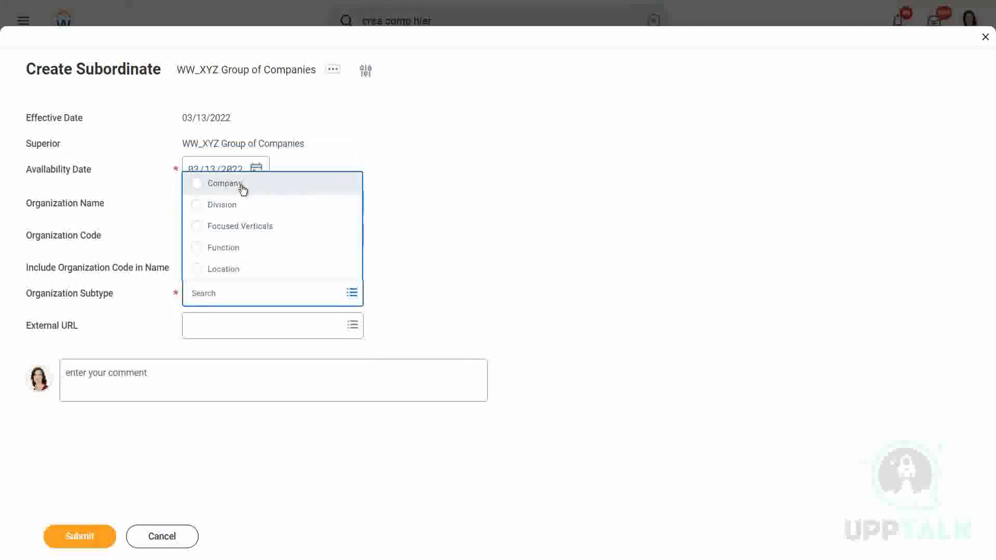
pyautogui.click(79, 543)
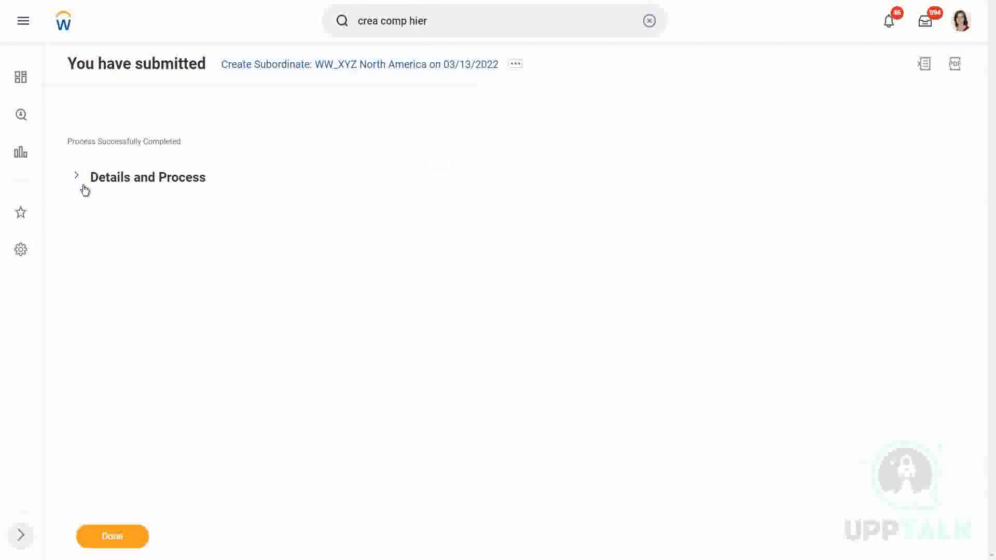
# - Open the subordinate WW_XYZ North America from its superior hierarchy and start its Assign Included Organizations reorganization action
pyautogui.click(77, 176)
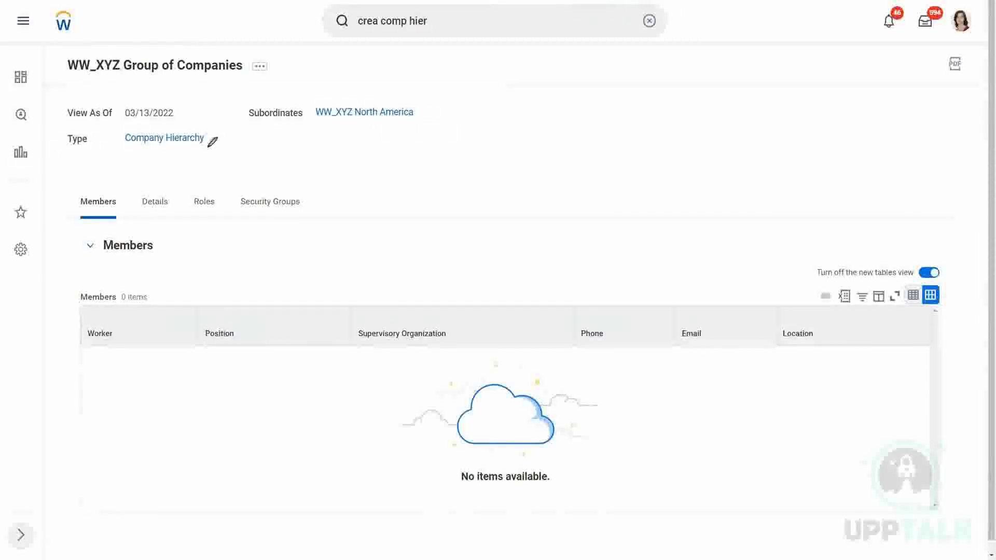
pyautogui.moveTo(216, 146)
pyautogui.mouseDown()
pyautogui.moveTo(223, 119)
pyautogui.moveTo(112, 128)
pyautogui.moveTo(183, 159)
pyautogui.moveTo(222, 141)
pyautogui.mouseUp()
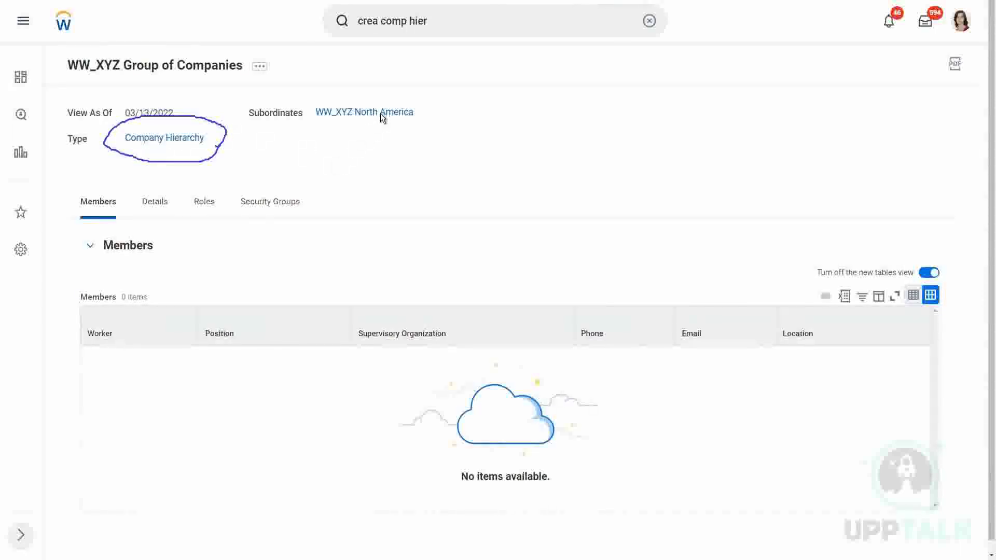
pyautogui.click(364, 112)
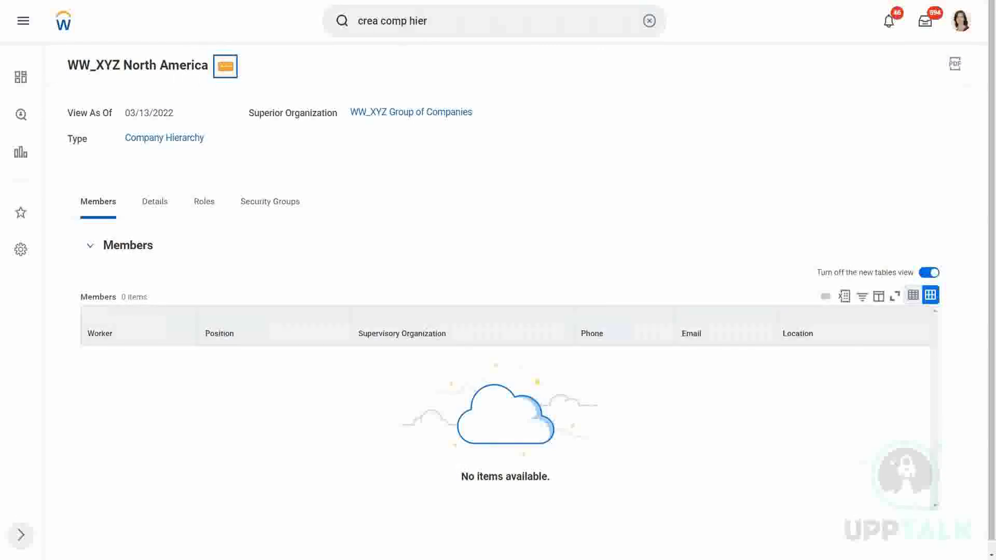
pyautogui.click(225, 65)
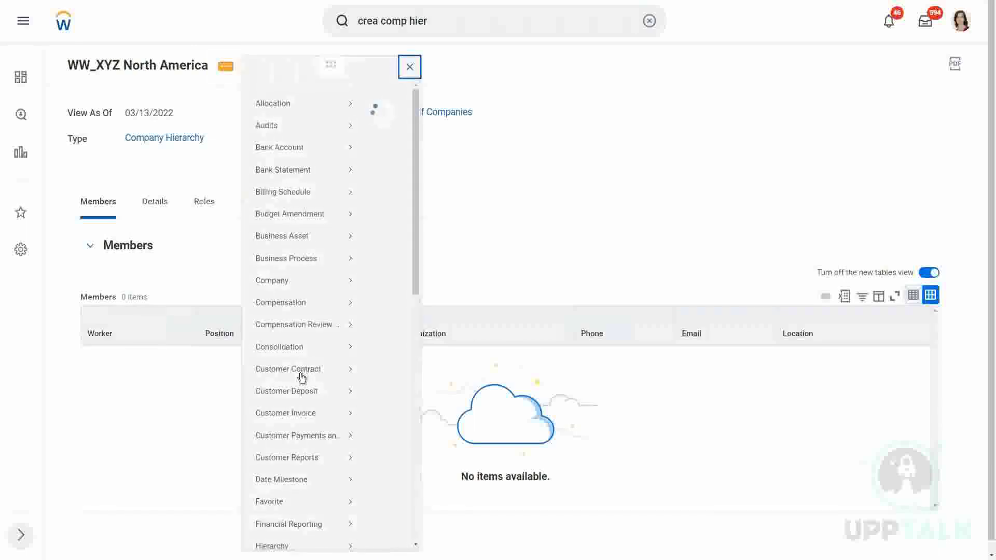
pyautogui.scroll(-7, 301, 379)
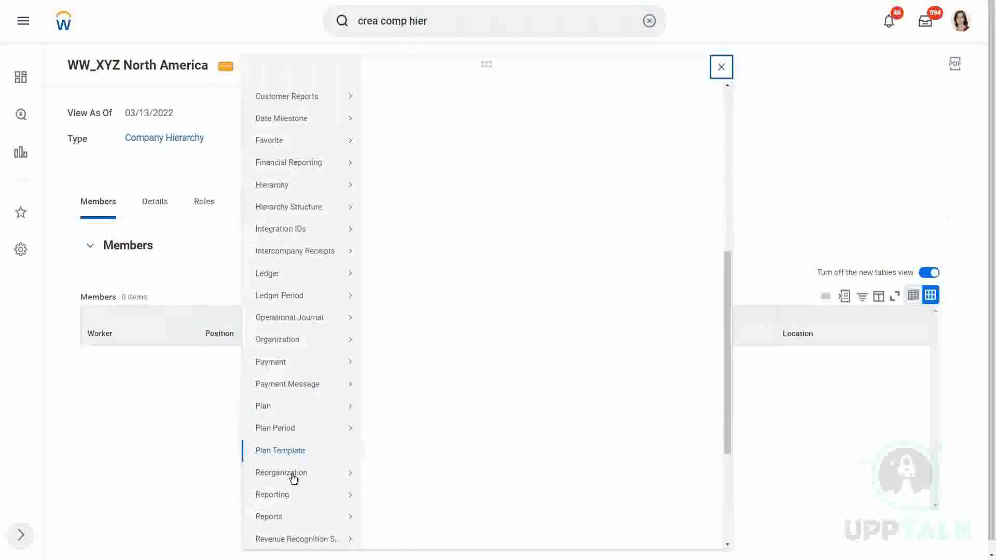
pyautogui.moveTo(292, 477)
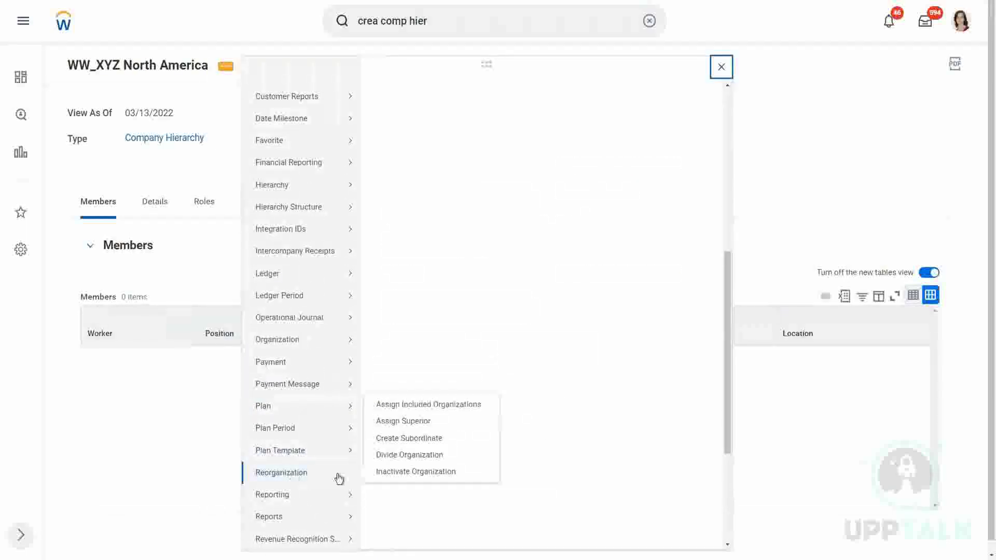
pyautogui.click(443, 409)
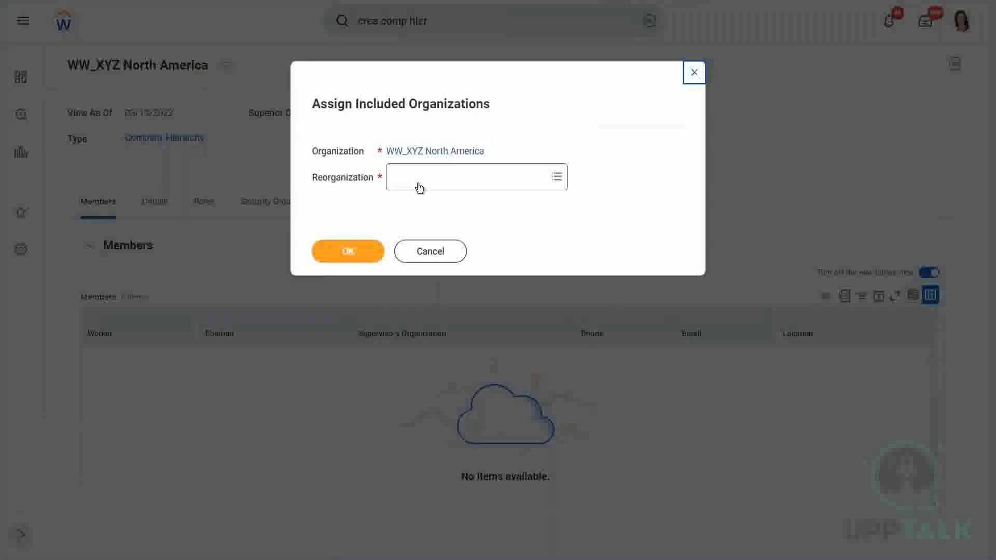
# - Choose WeWork (03/07/2022) as the reorganization for assigning included organizations to WW_XYZ North America
pyautogui.click(419, 187)
pyautogui.write('c')
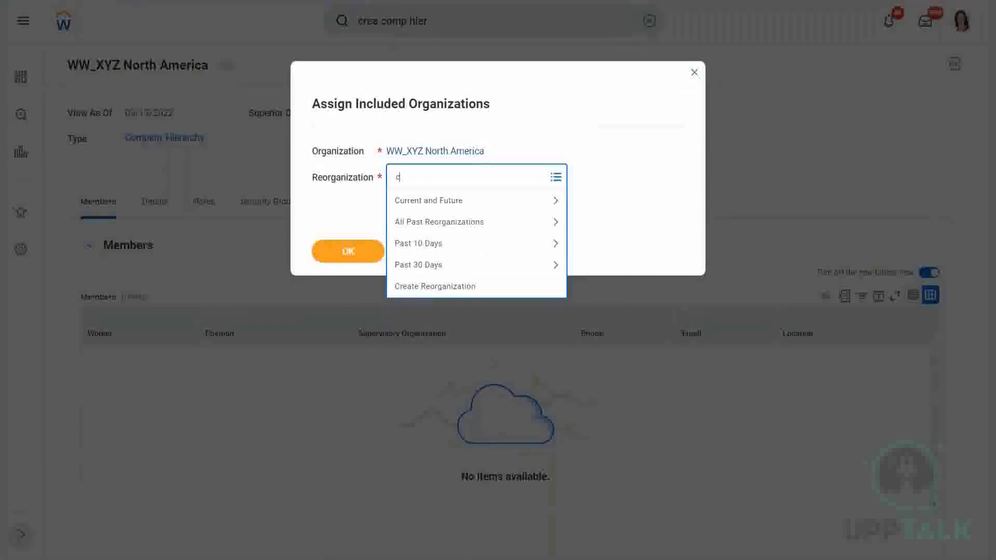
pyautogui.write('re')
pyautogui.press('BackSpace')
pyautogui.press('BackSpace')
pyautogui.press('BackSpace')
pyautogui.write('ww')
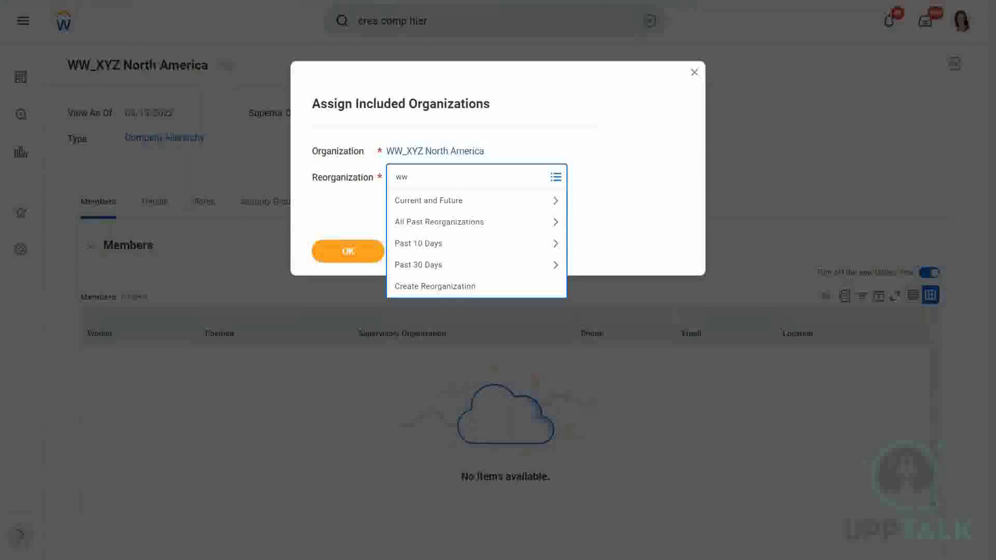
pyautogui.press('BackSpace')
pyautogui.write('ework (03/07/2022')
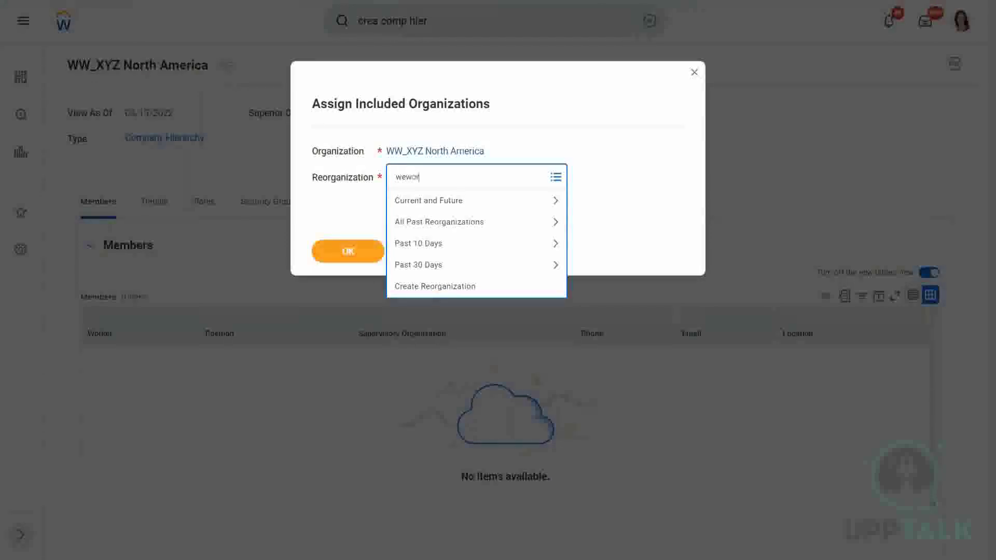
pyautogui.click(357, 252)
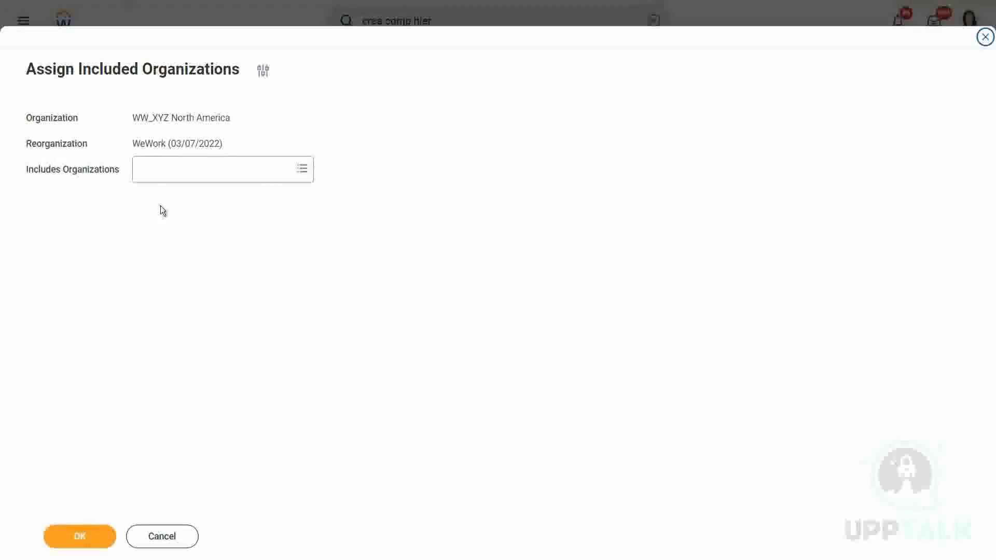
# - Include WW_XYZ Motors, Inc. in WW_XYZ North America and submit the assignment
pyautogui.click(175, 172)
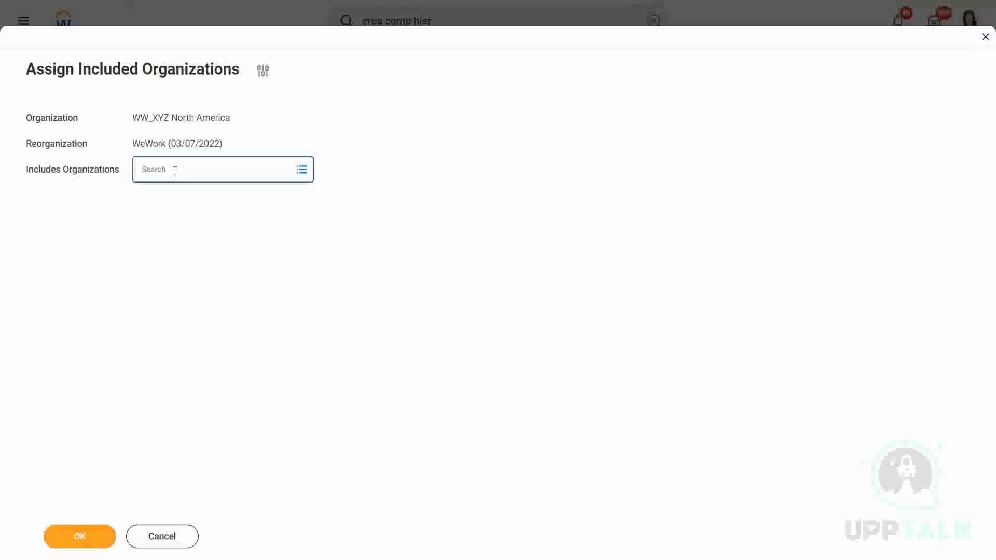
pyautogui.click(175, 172)
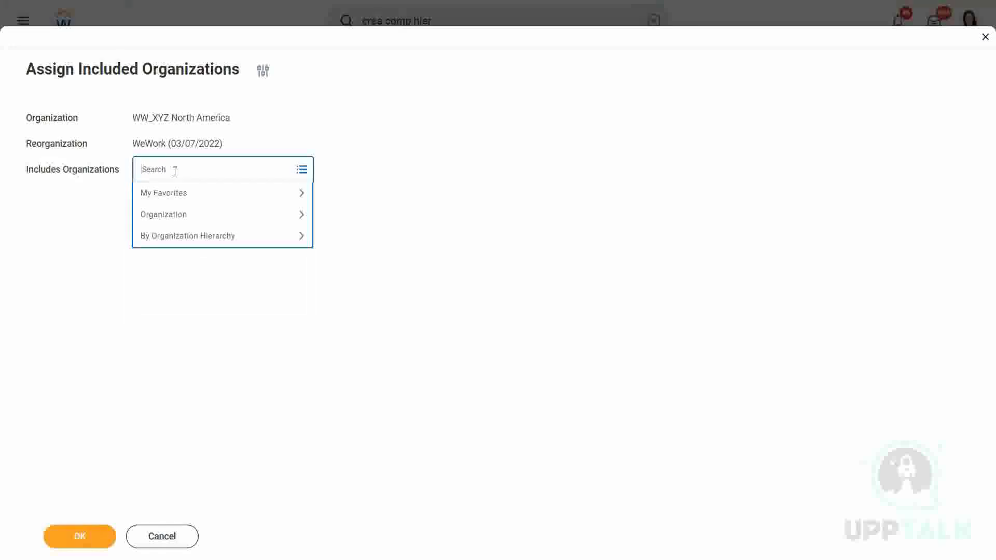
pyautogui.write('ww')
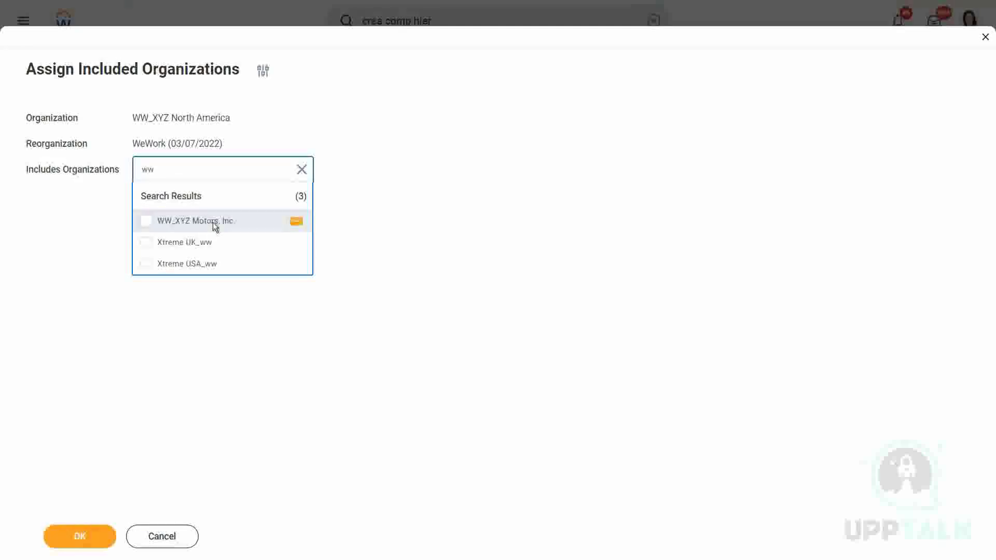
pyautogui.click(212, 223)
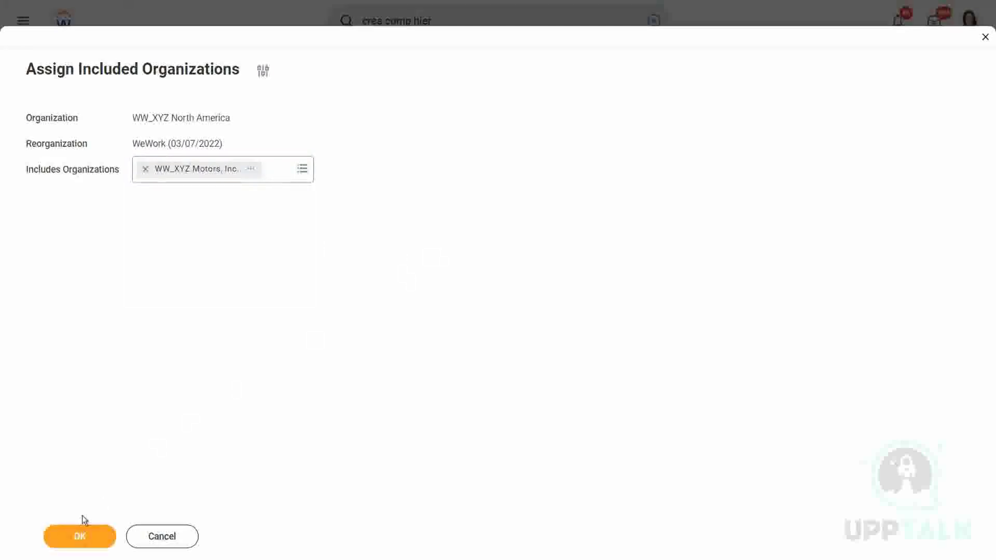
pyautogui.click(78, 539)
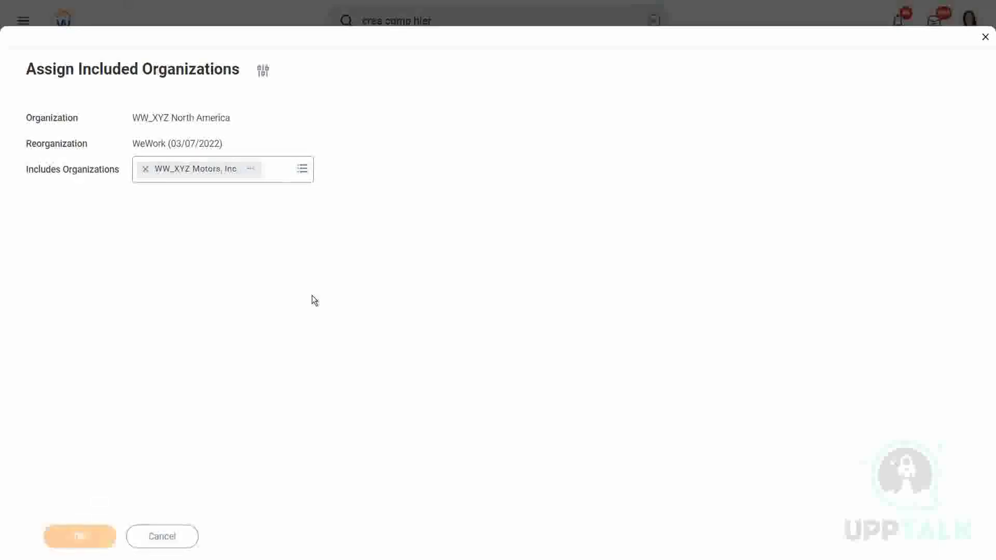